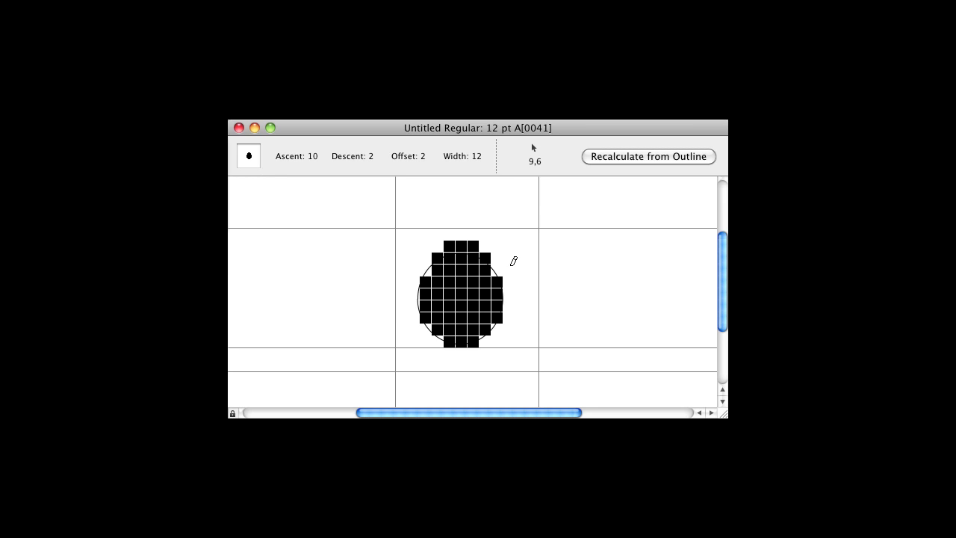
# Erase the four pixels of the bitmap A's rightmost column and the last pixel at the right of its second-lowest row
pyautogui.click(499, 281)
pyautogui.click(499, 282)
pyautogui.click(499, 281)
pyautogui.click(499, 281)
pyautogui.click(498, 282)
pyautogui.click(498, 294)
pyautogui.click(497, 305)
pyautogui.click(499, 315)
pyautogui.click(486, 330)
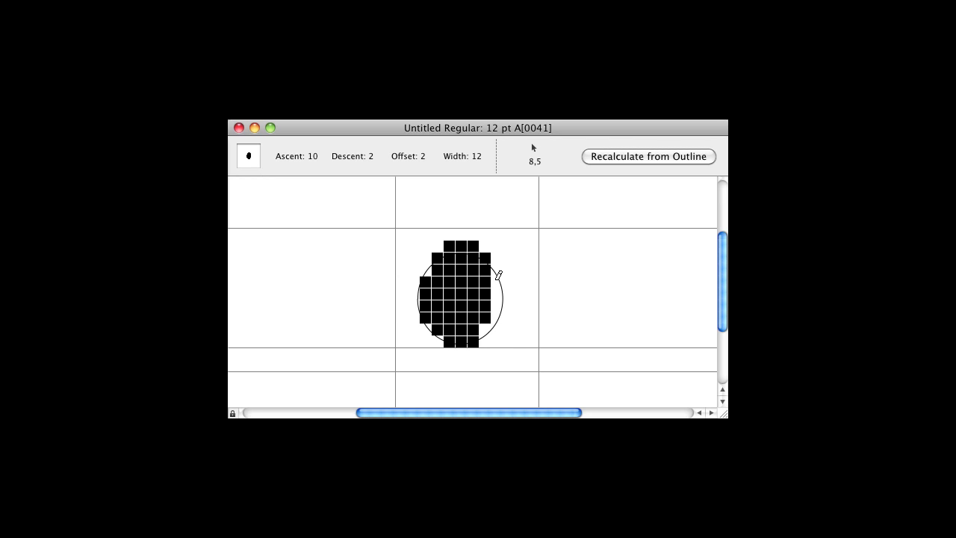
# Paint back the right-edge pixels of the bitmap A, extending the rightmost column one pixel higher at its upper end
pyautogui.moveTo(496, 272); pyautogui.dragTo(500, 306)
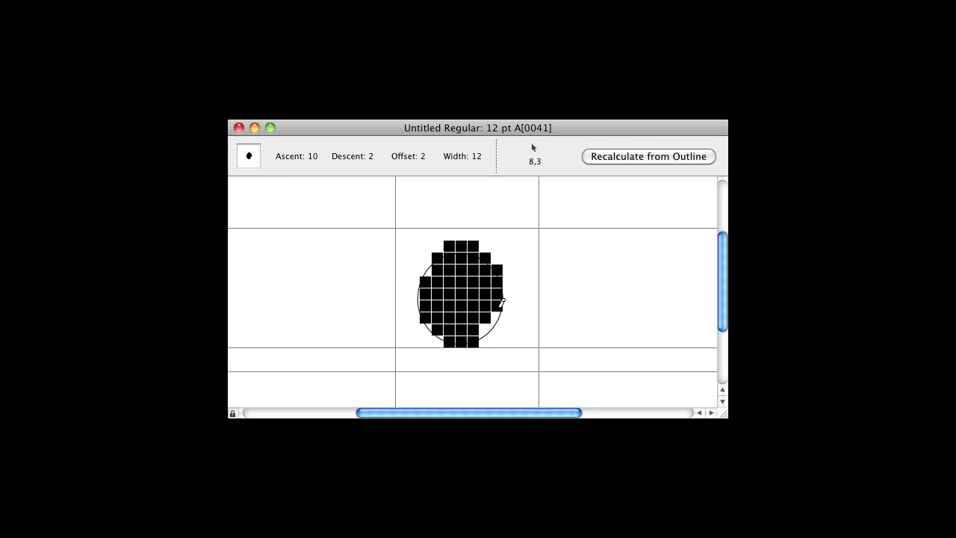
pyautogui.click(497, 318)
pyautogui.click(487, 325)
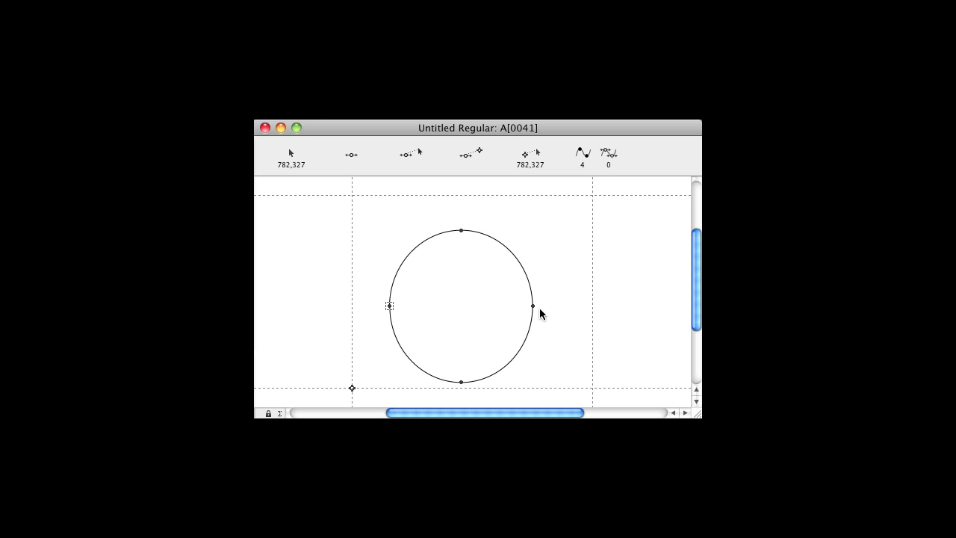
# Select the circle's right curve point and pull its lower control handle outward to about 947,193
pyautogui.click(462, 231)
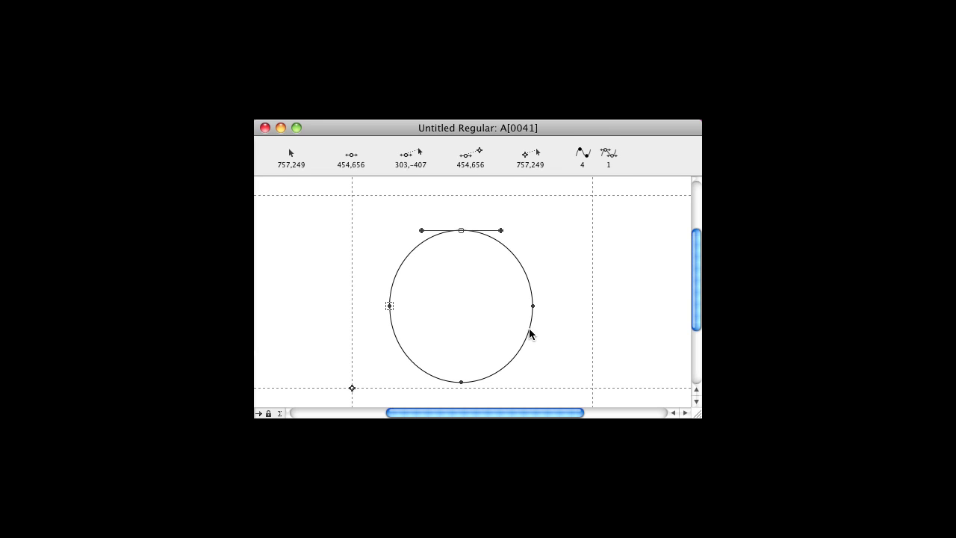
pyautogui.click(533, 307)
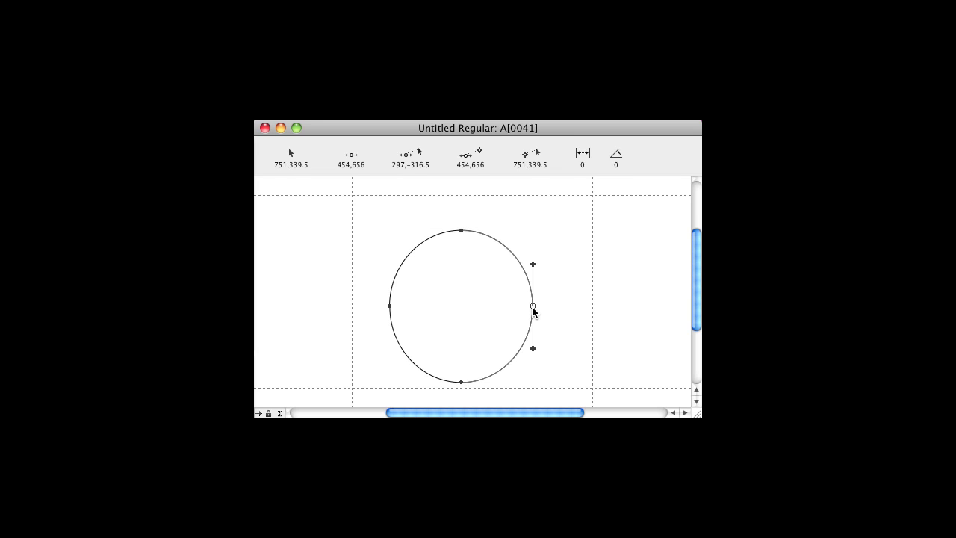
pyautogui.click(534, 348)
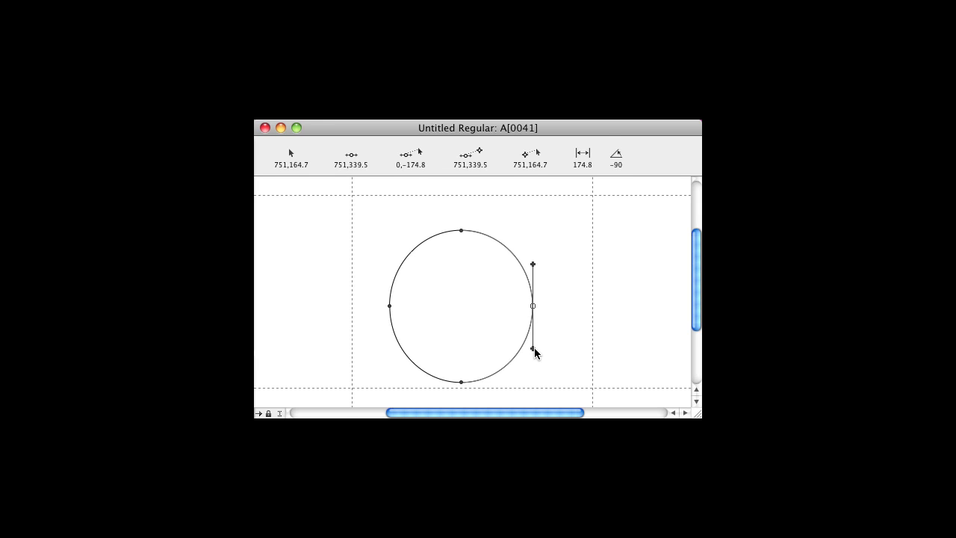
pyautogui.moveTo(535, 349); pyautogui.dragTo(579, 342)
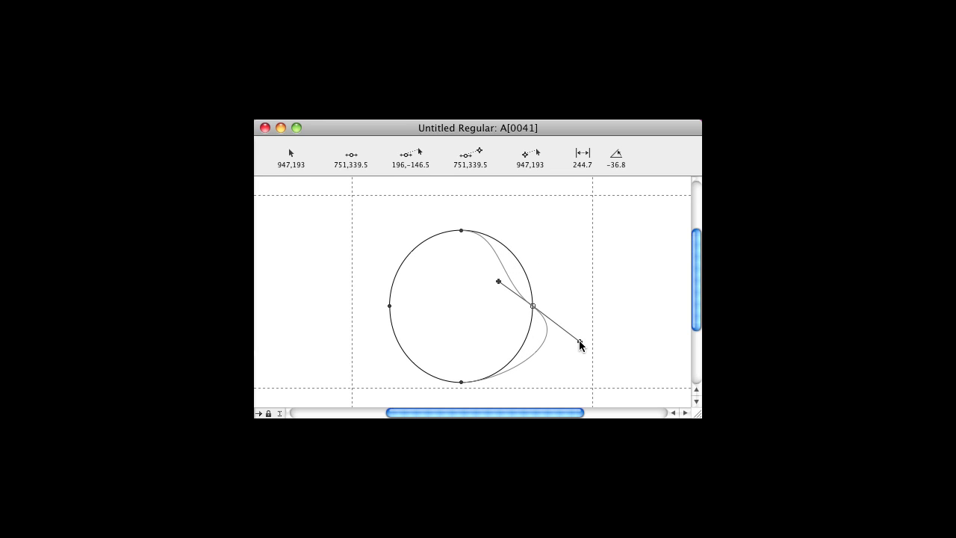
pyautogui.moveTo(578, 342); pyautogui.dragTo(579, 341)
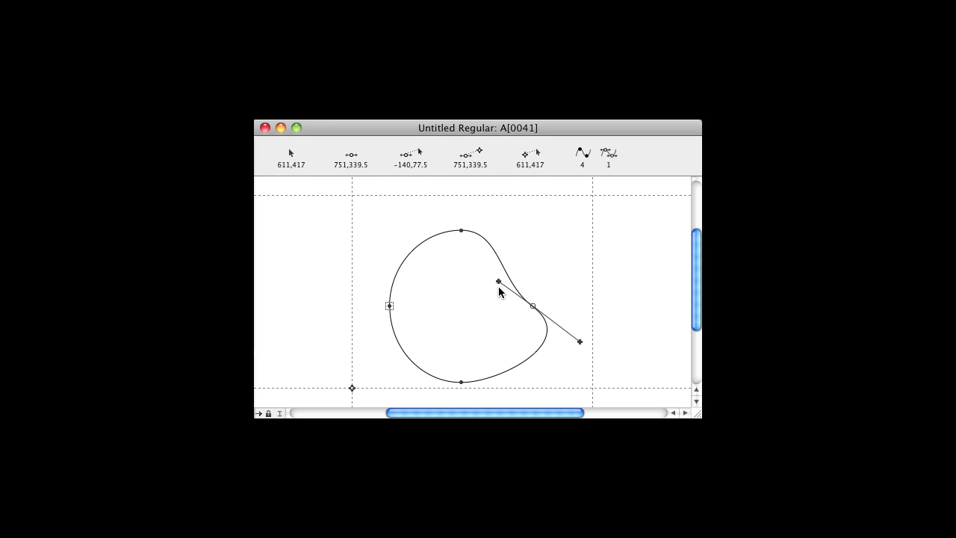
# Swing the right point's upper handle upright to about 745,532, inward to about 583,448, and back to nearly upright
pyautogui.moveTo(498, 282); pyautogui.dragTo(530, 262)
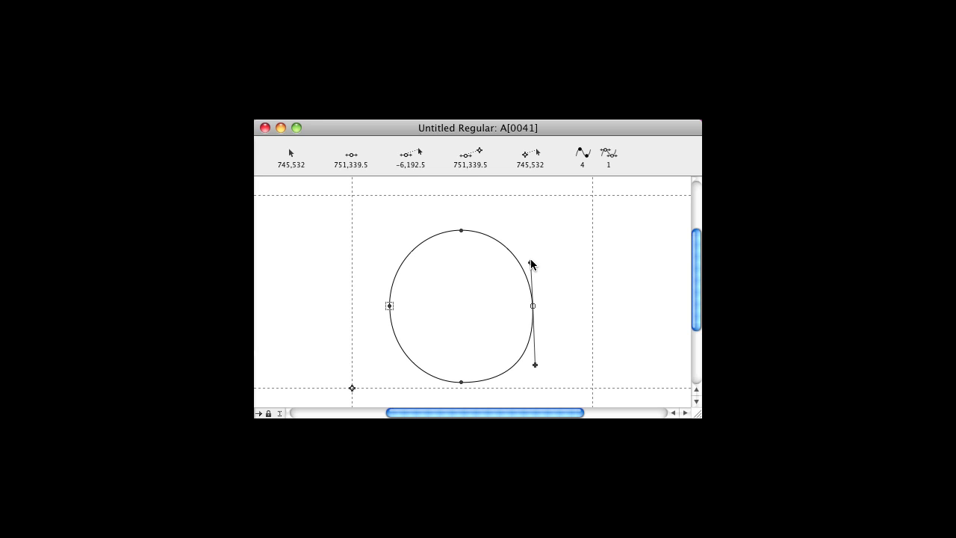
pyautogui.moveTo(531, 263); pyautogui.dragTo(492, 281)
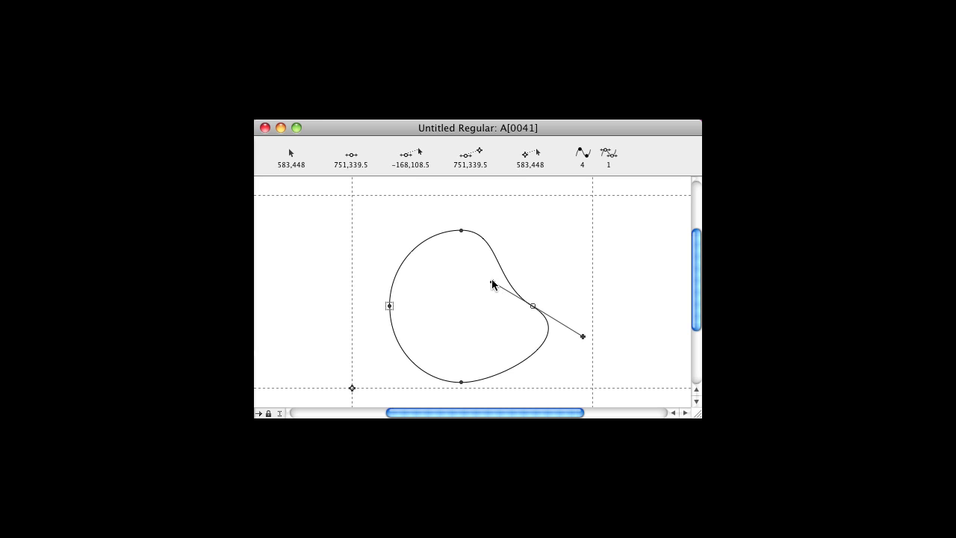
pyautogui.moveTo(491, 282); pyautogui.dragTo(531, 263)
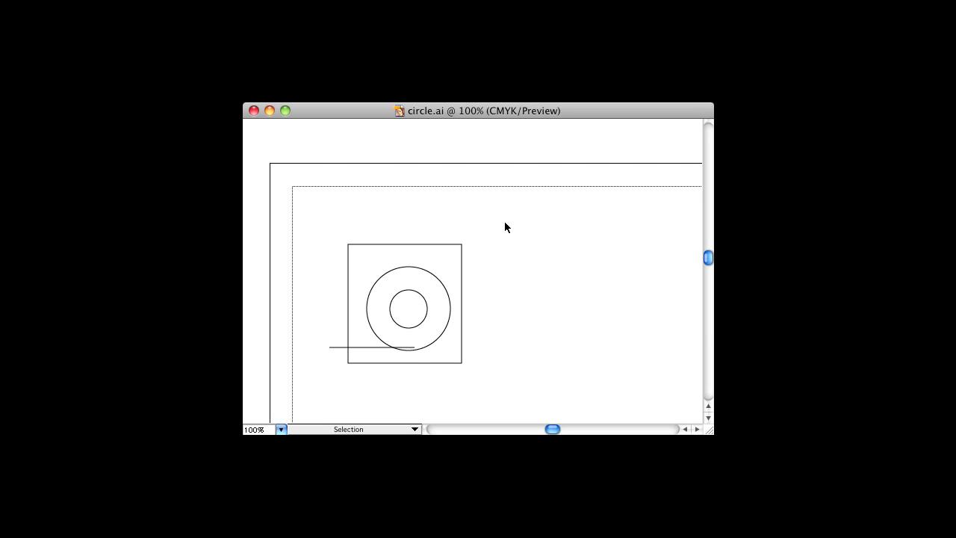
# Select the square, both circles and the horizontal line in circle.ai and copy them
pyautogui.click(428, 247)
pyautogui.click(336, 347)
pyautogui.click(539, 314)
pyautogui.moveTo(319, 224)
pyautogui.mouseDown()
pyautogui.moveTo(405, 352)
pyautogui.moveTo(517, 411)
pyautogui.moveTo(515, 399)
pyautogui.mouseUp()
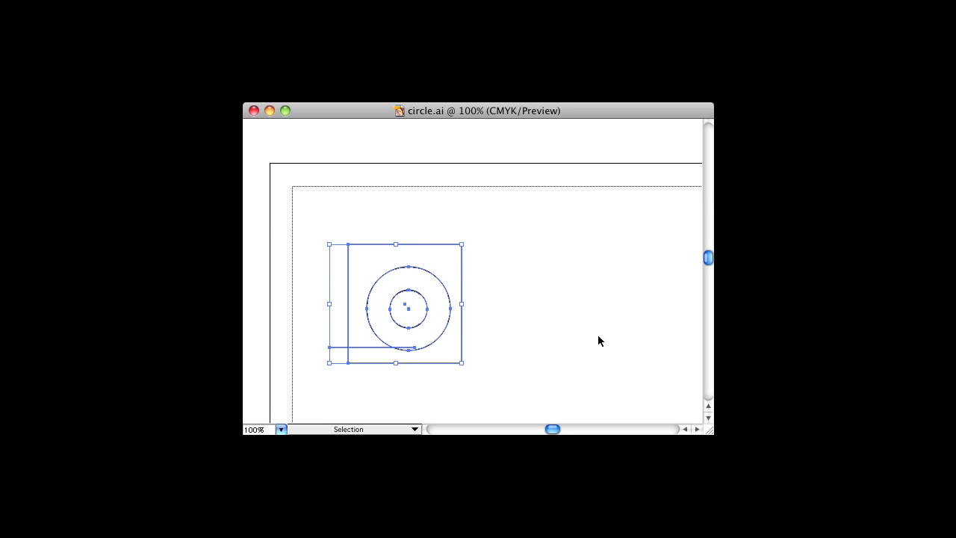
# Switch to the Untitled Regular font, open the outline window of glyph A and paste the copied artwork
pyautogui.press('super+Tab')
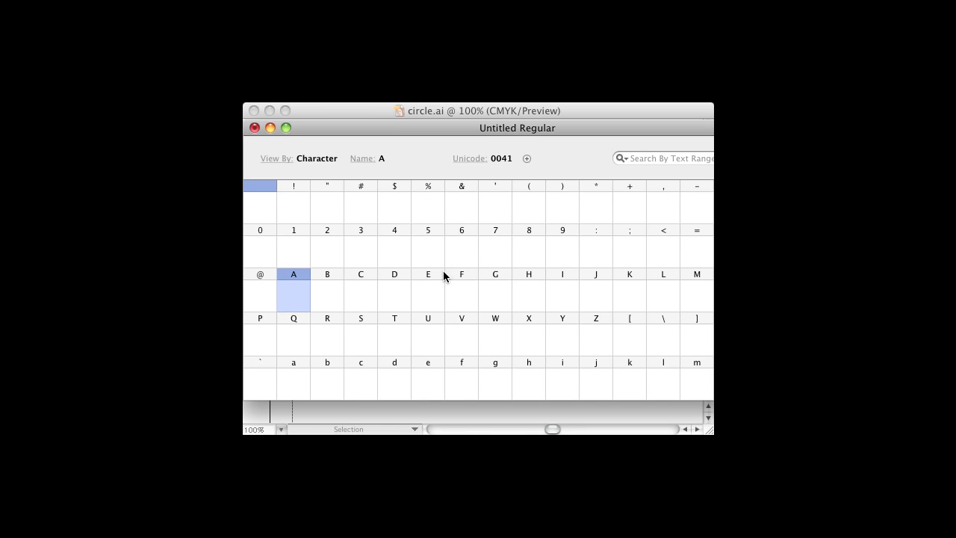
pyautogui.doubleClick(300, 298)
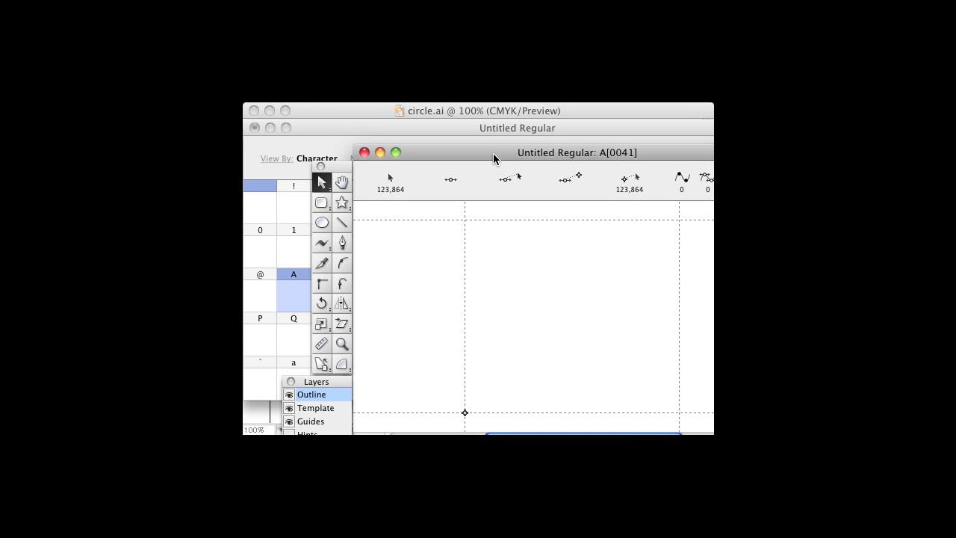
pyautogui.moveTo(493, 157); pyautogui.dragTo(397, 120)
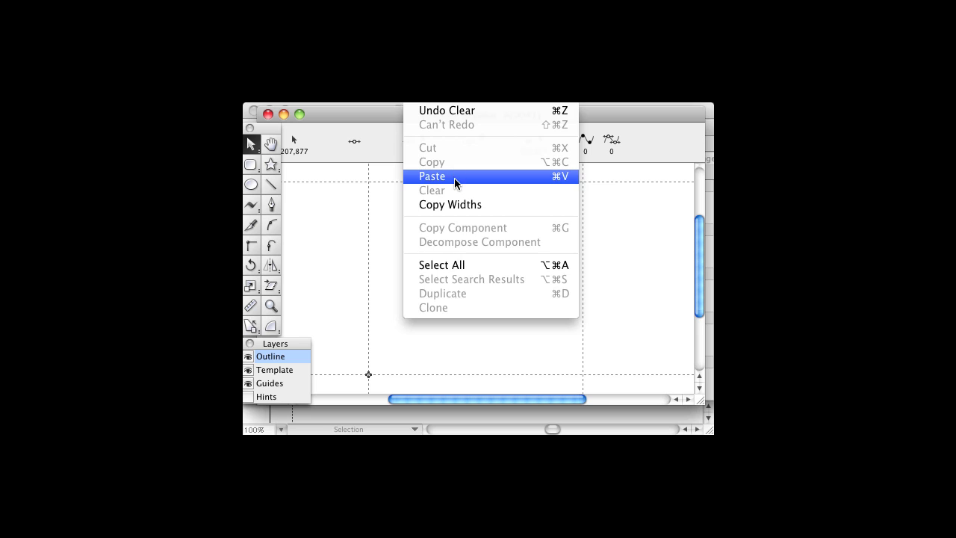
pyautogui.click(454, 181)
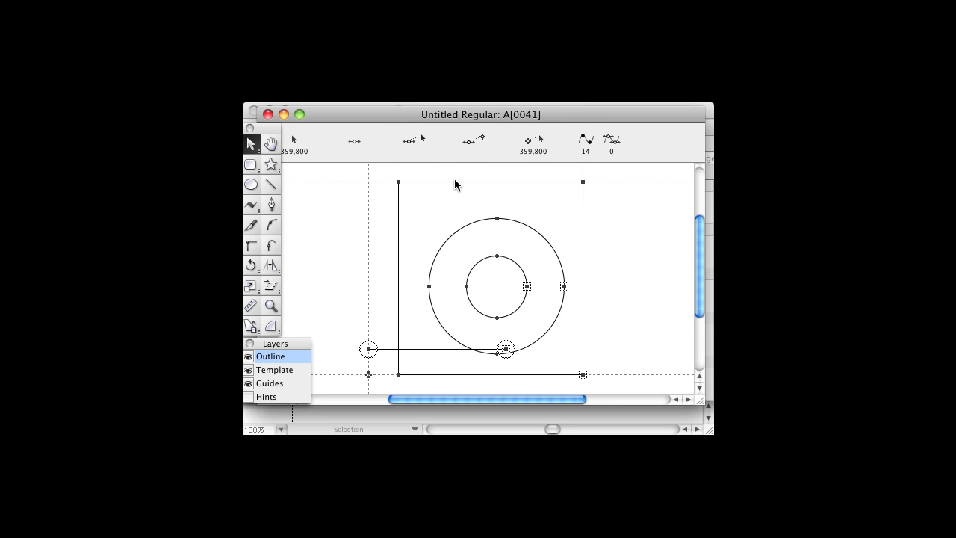
pyautogui.click(614, 214)
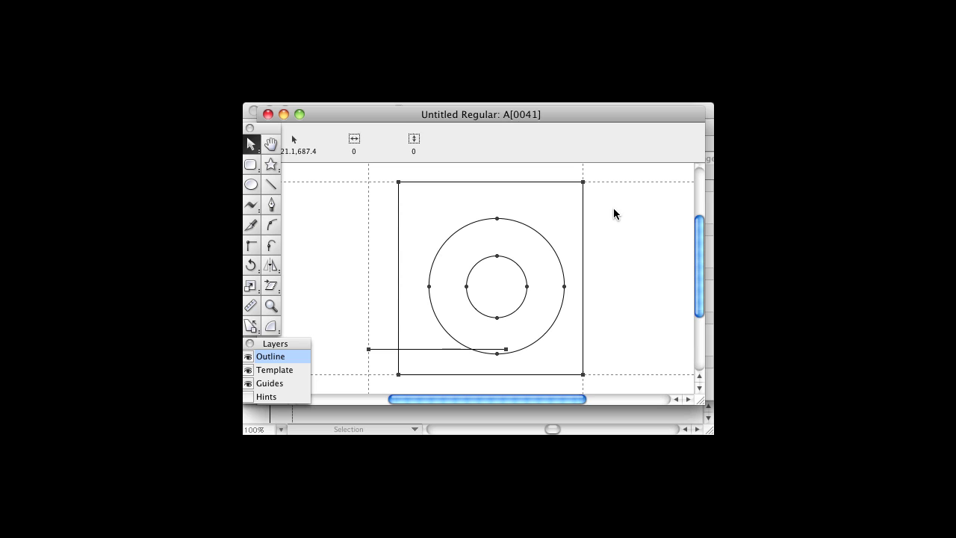
# Delete the square surrounding the circles in glyph A
pyautogui.click(564, 181)
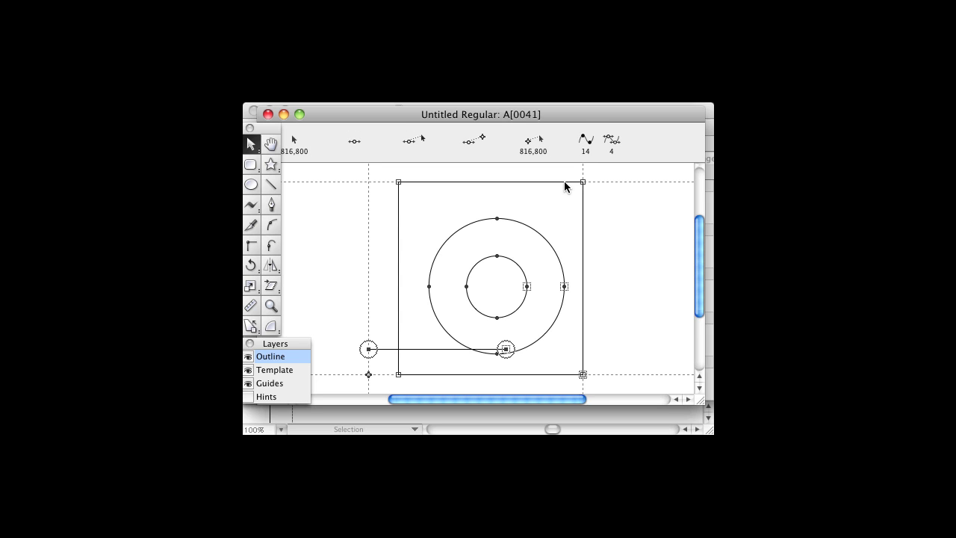
pyautogui.press('Delete')
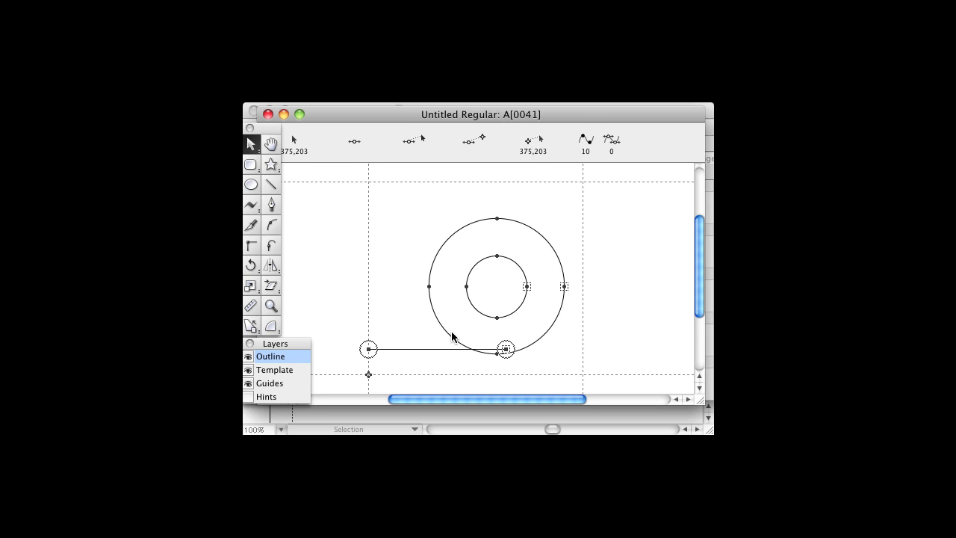
# Move all remaining contours of glyph A straight down until the horizontal line lies on the baseline
pyautogui.press('super+a')
pyautogui.hotkey('shift', 'Down')
pyautogui.hotkey('shift', 'Down')
pyautogui.hotkey('shift', 'Down')
pyautogui.hotkey('shift', 'Down')
pyautogui.hotkey('shift', 'Down')
pyautogui.hotkey('shift', 'Down')
pyautogui.hotkey('shift', 'Down')
pyautogui.hotkey('shift', 'Down')
pyautogui.hotkey('shift', 'Down')
pyautogui.hotkey('shift', 'Down')
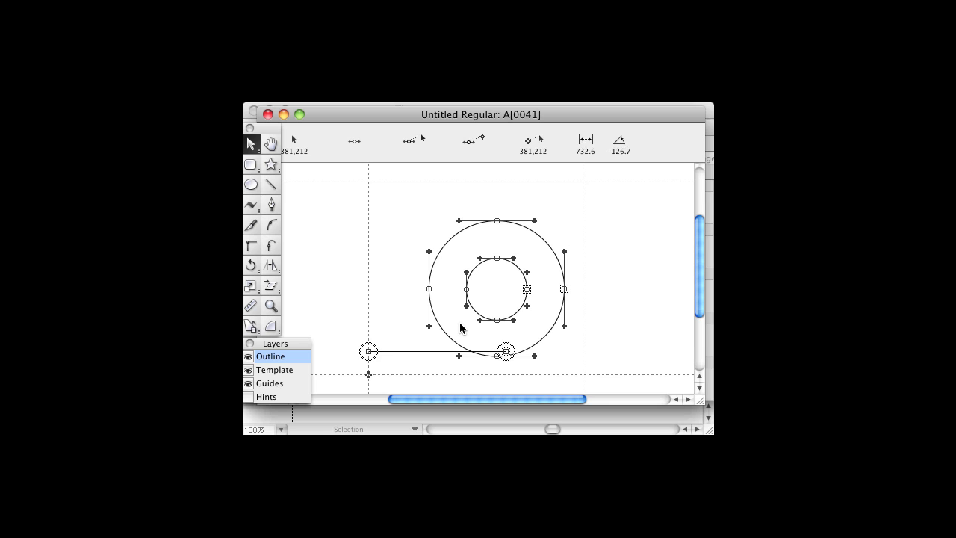
pyautogui.hotkey('shift', 'Down')
pyautogui.hotkey('shift', 'Down')
pyautogui.hotkey('shift', 'Down')
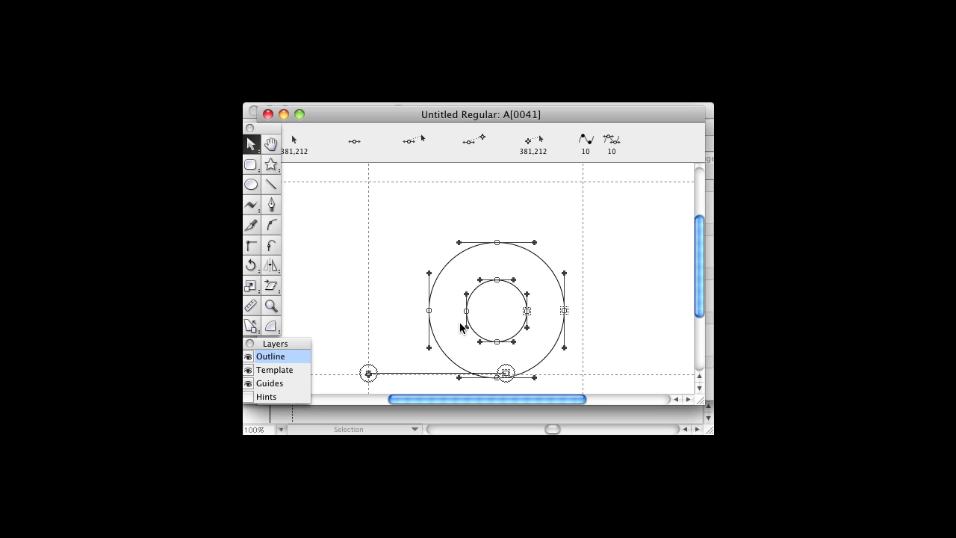
pyautogui.hotkey('shift', 'Down')
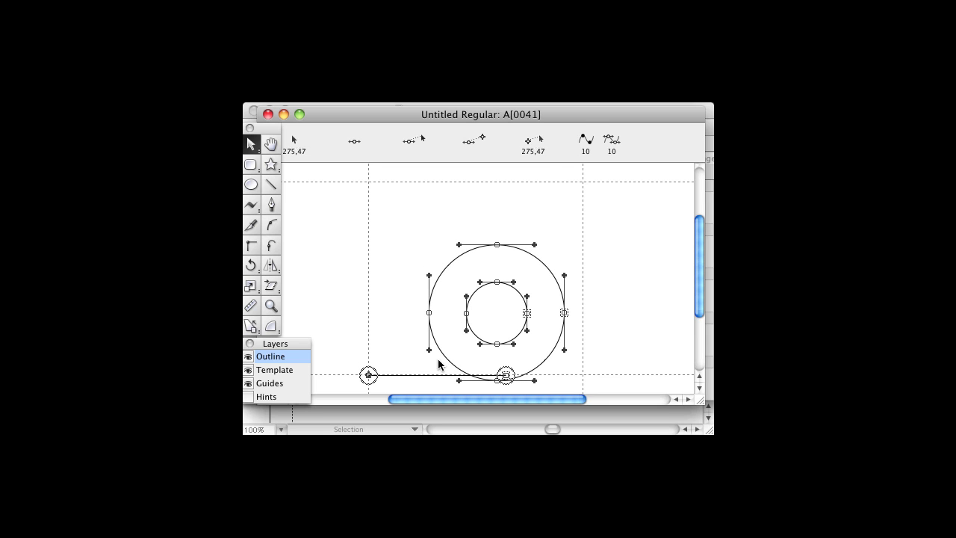
# Delete the horizontal baseline line from glyph A, keeping the two circles
pyautogui.click(393, 321)
pyautogui.click(407, 374)
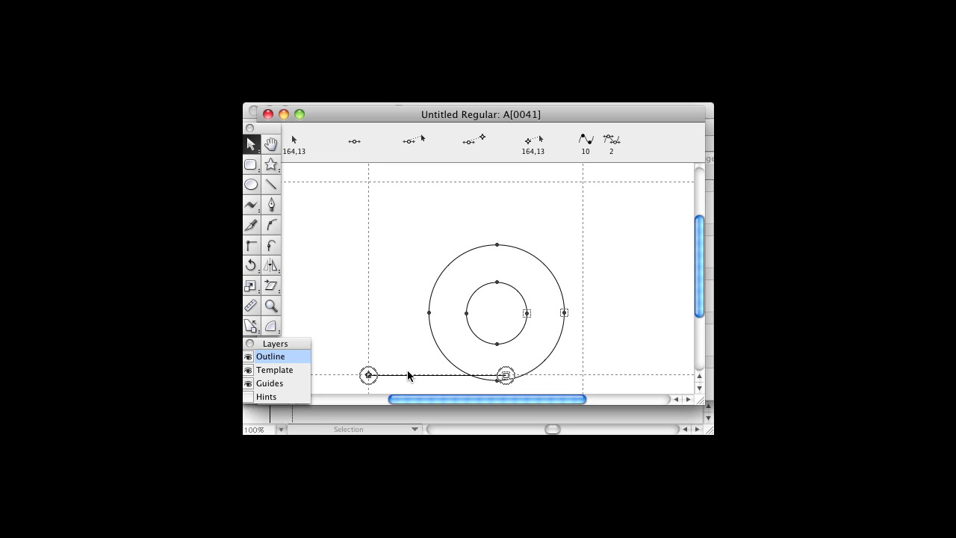
pyautogui.press('Delete')
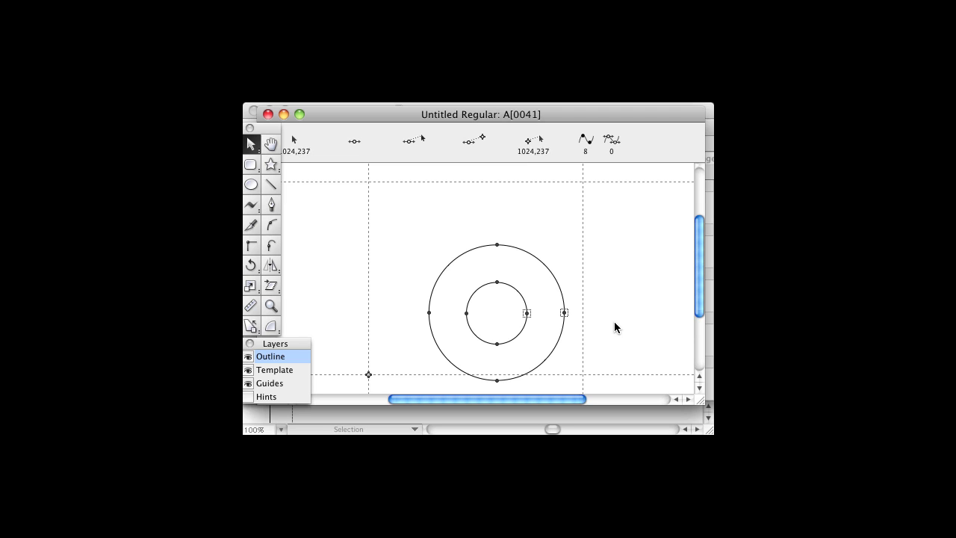
# Clear both circles from glyph A and close its outline window
pyautogui.press('super+a')
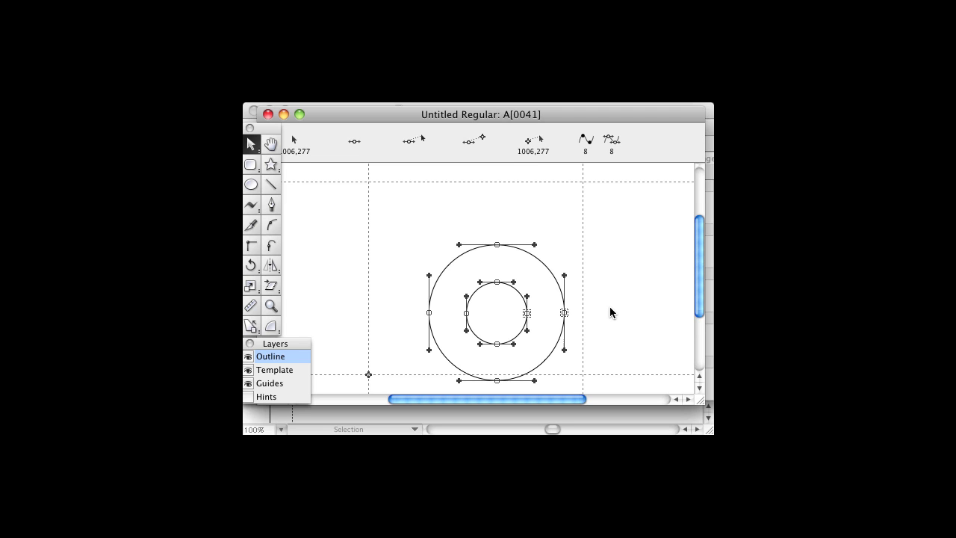
pyautogui.press('Delete')
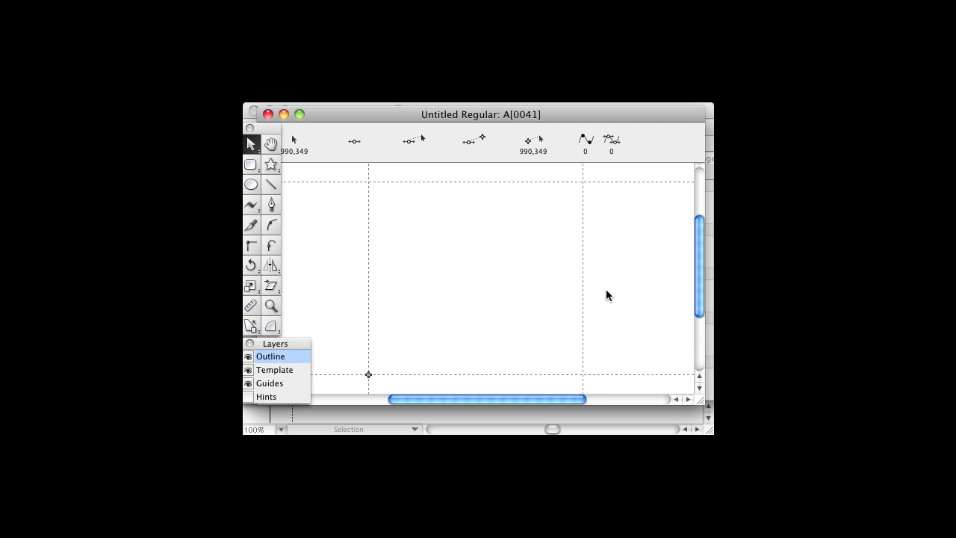
pyautogui.click(270, 116)
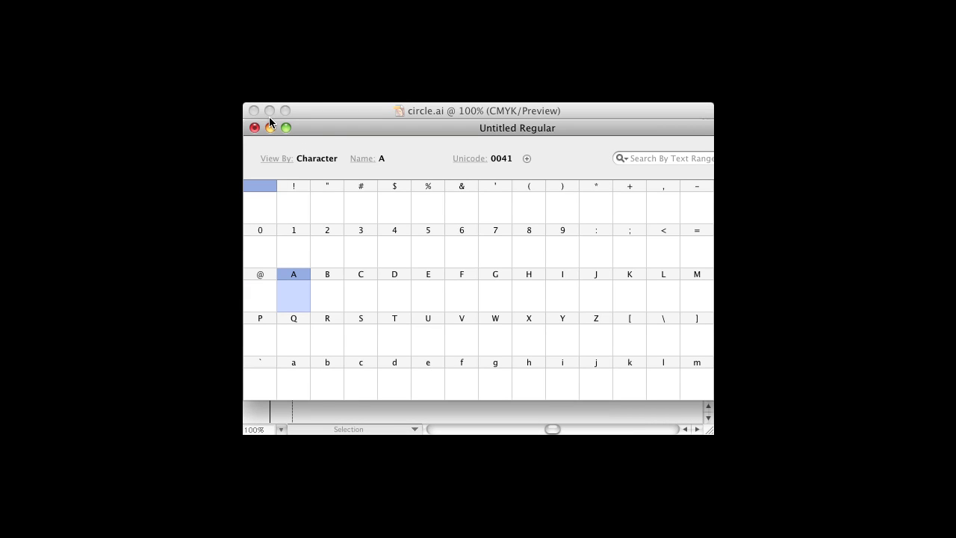
# Return to circle.ai, choose Illustrator EPS (EPS) as the Save As format, and cancel the save
pyautogui.click(336, 112)
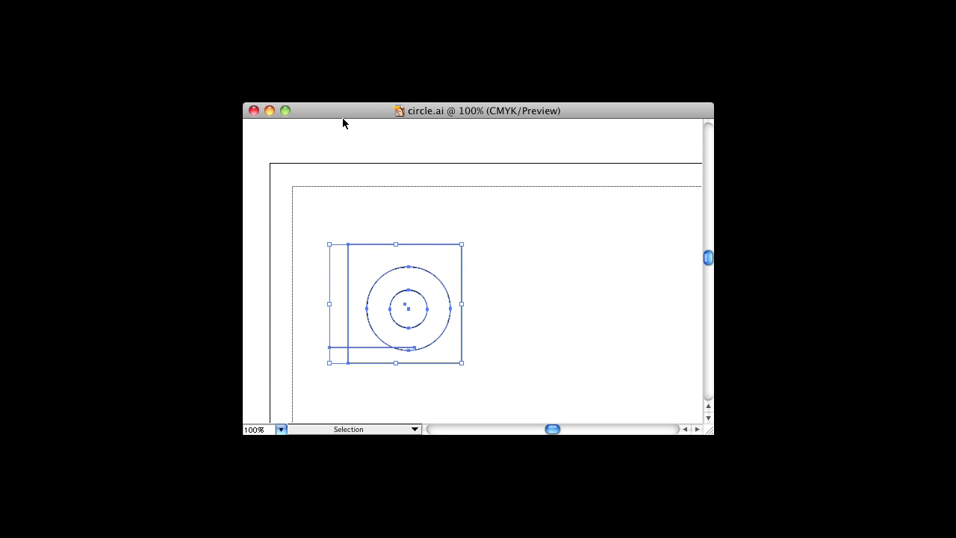
pyautogui.click(499, 234)
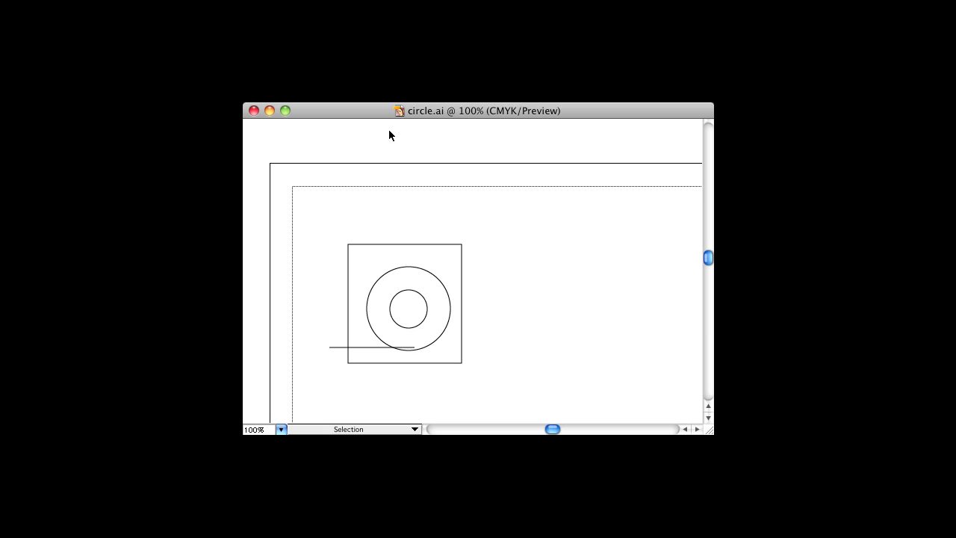
pyautogui.click(358, 103)
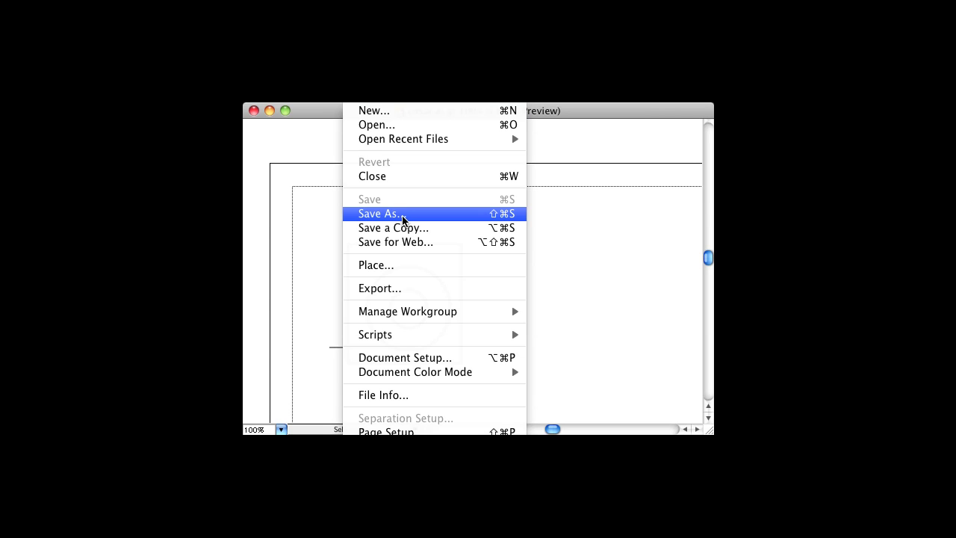
pyautogui.click(638, 299)
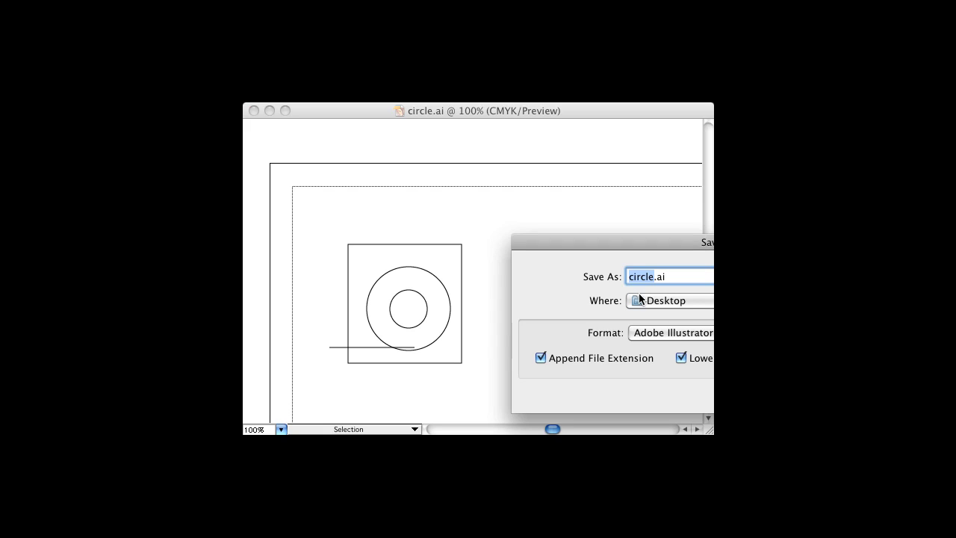
pyautogui.moveTo(822, 247); pyautogui.dragTo(583, 172)
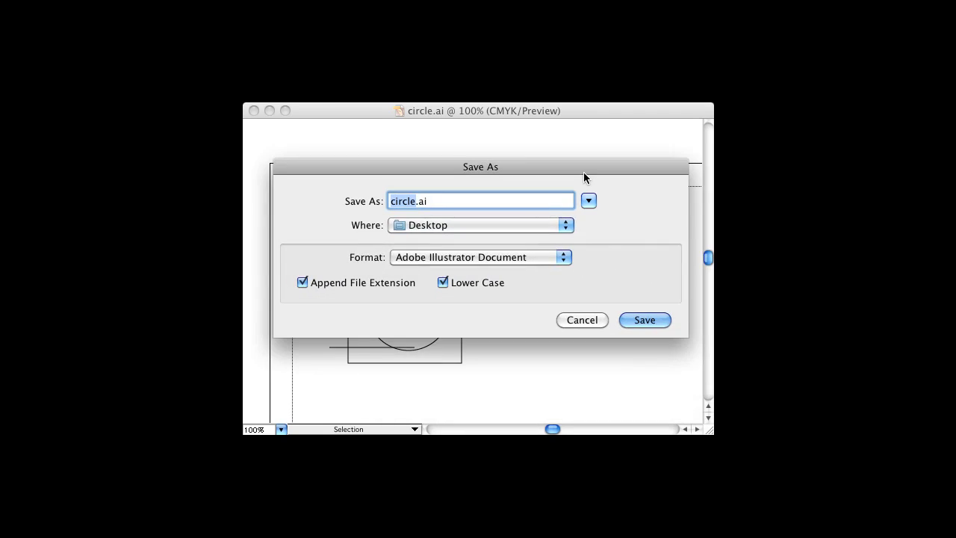
pyautogui.click(557, 259)
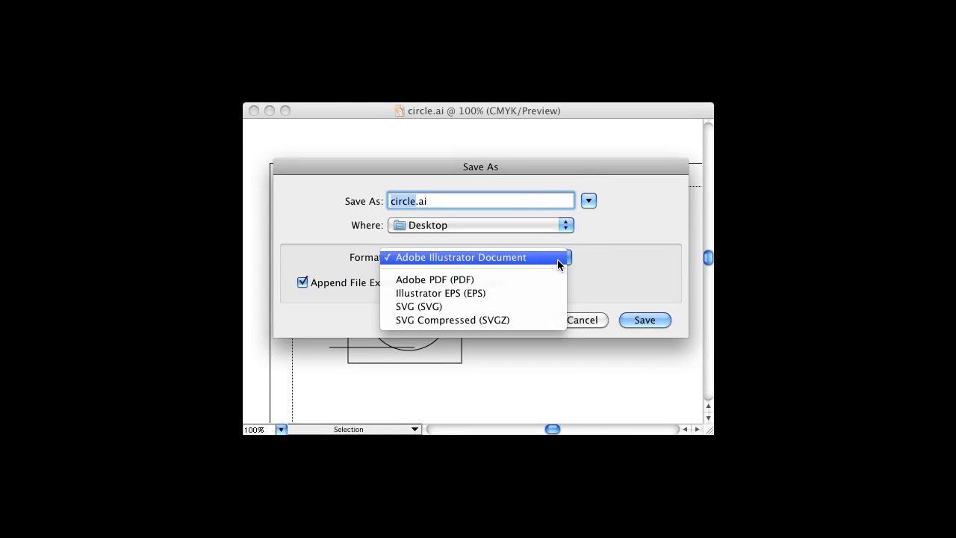
pyautogui.click(533, 292)
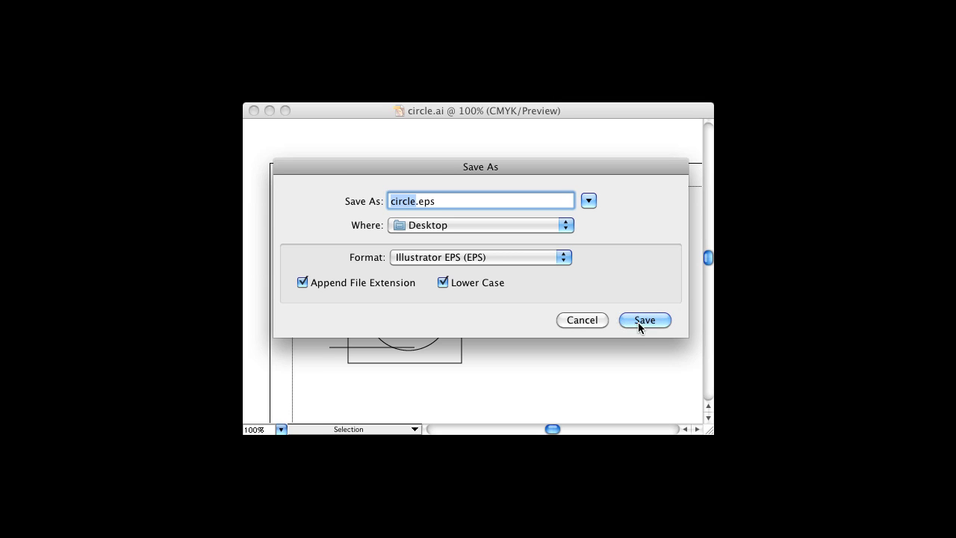
pyautogui.click(593, 320)
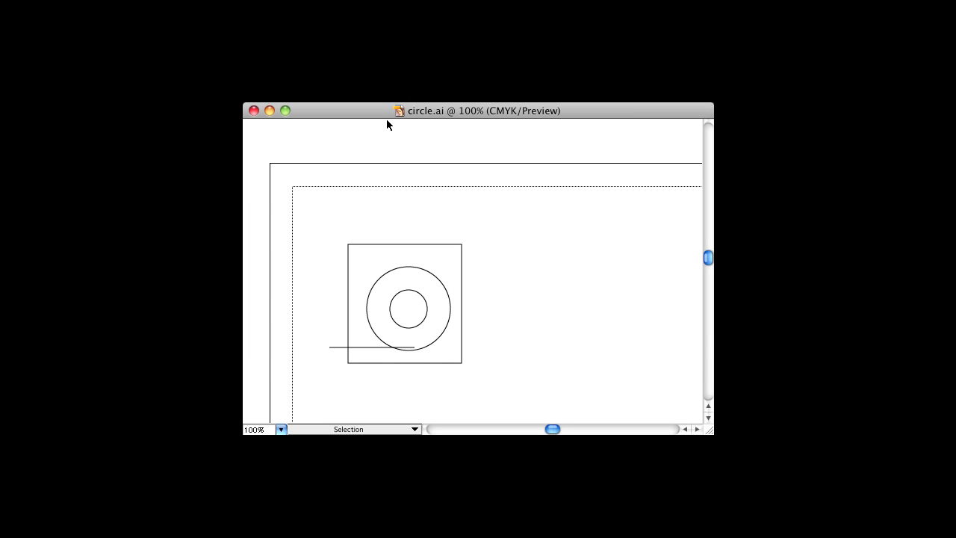
# Switch back to Fontographer, import circle.eps into glyph A, and open the glyph's outline window
pyautogui.press('super+Tab')
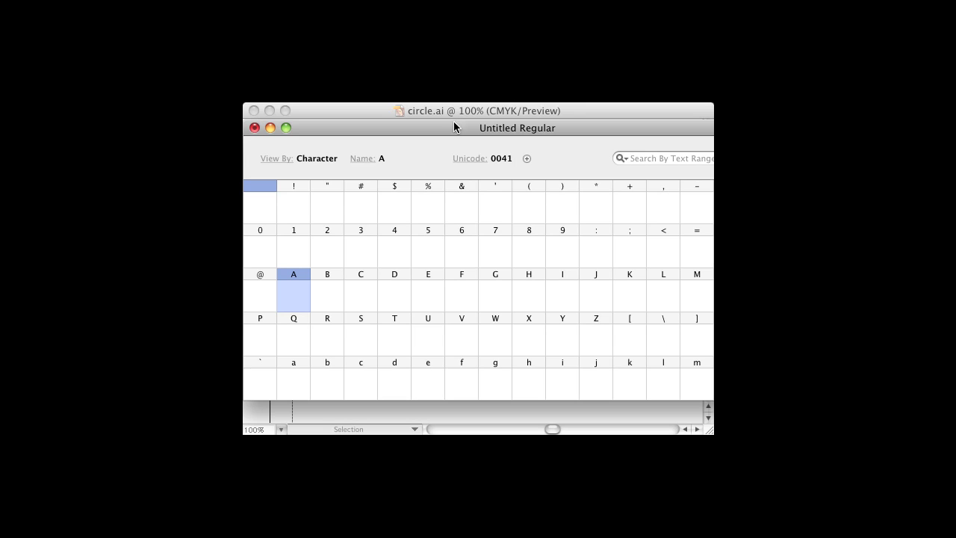
pyautogui.click(391, 101)
pyautogui.moveTo(422, 241)
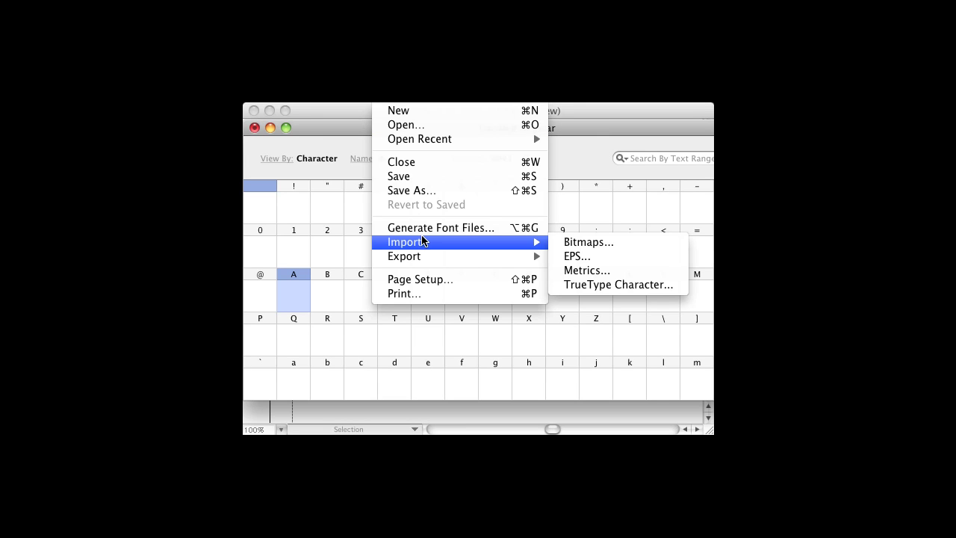
pyautogui.click(579, 256)
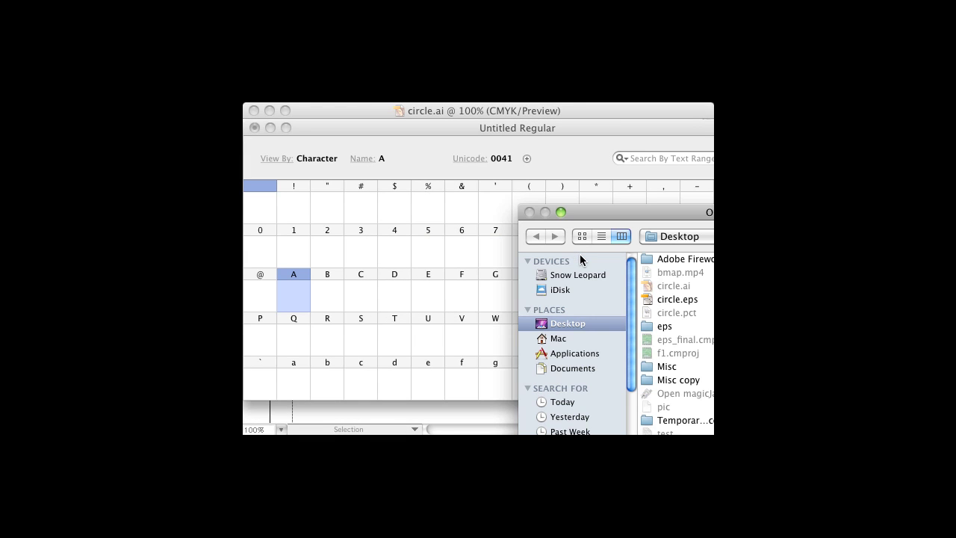
pyautogui.doubleClick(648, 302)
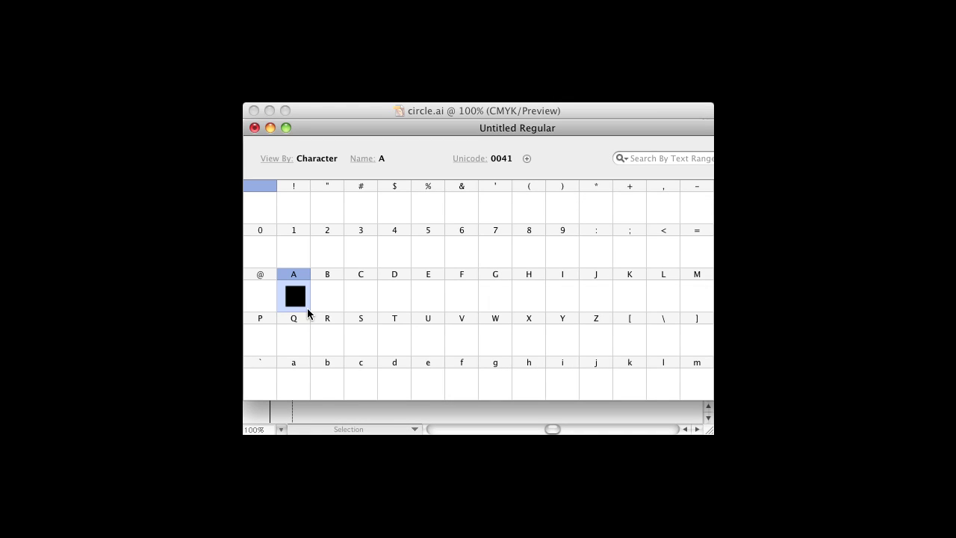
pyautogui.doubleClick(295, 297)
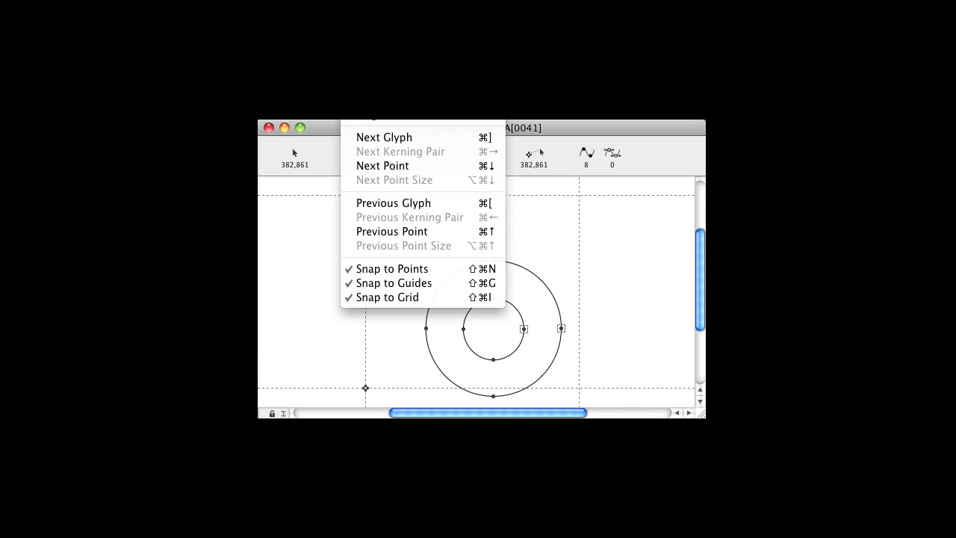
# Toggle Preview mode on and back off for glyph A
pyautogui.press('super+l')
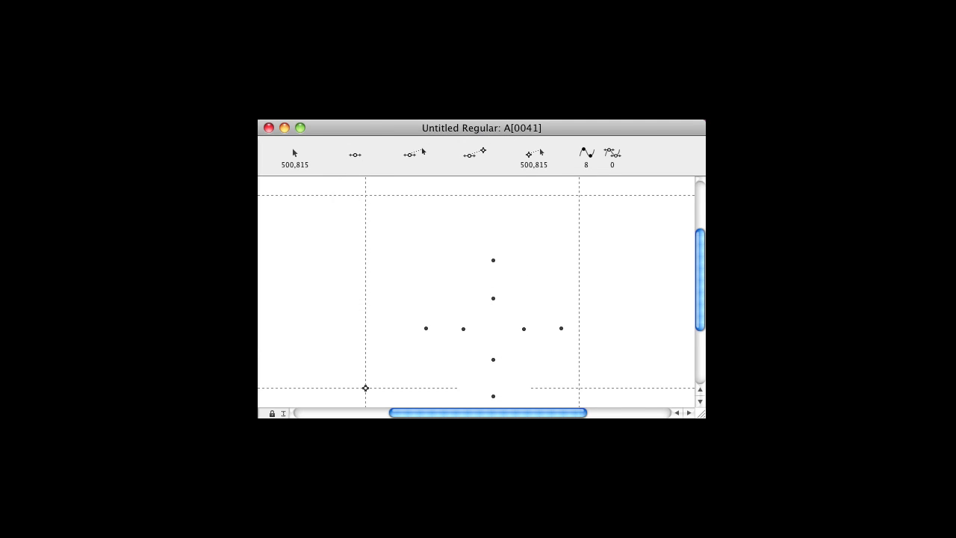
pyautogui.press('super+l')
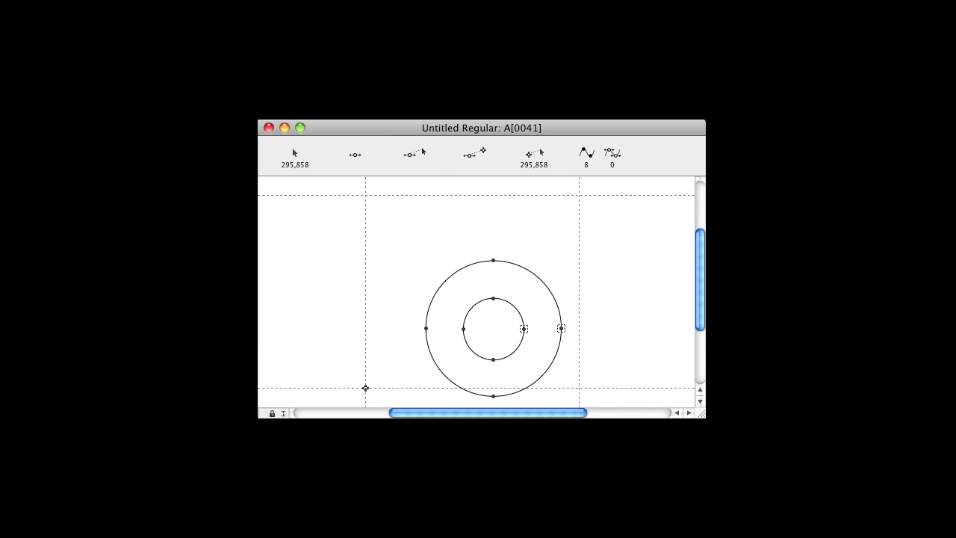
# Open the Points preferences, toggle the highlights for unclosed path end points and overlapping adjacent points off and on, and close the preferences
pyautogui.click(233, 92)
pyautogui.click(321, 130)
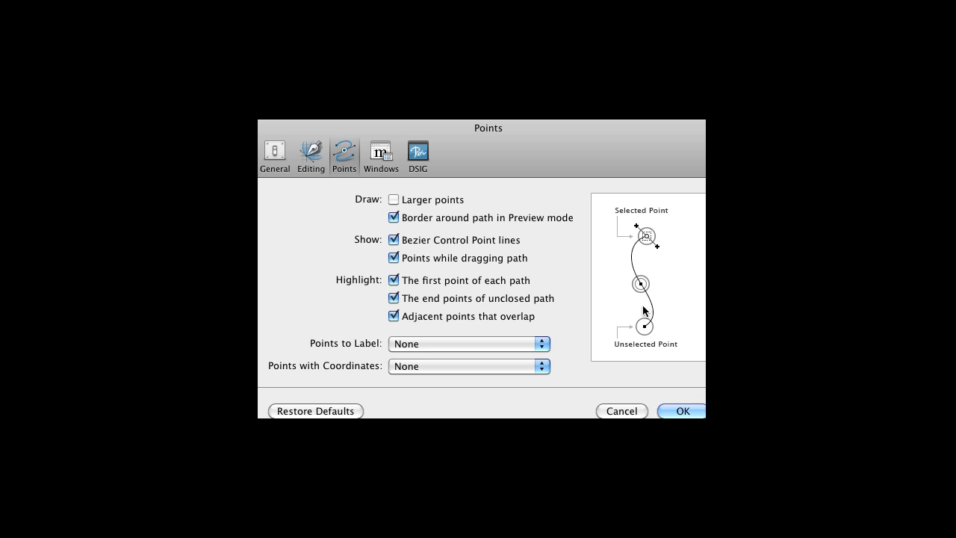
pyautogui.click(394, 299)
pyautogui.click(395, 299)
pyautogui.click(397, 317)
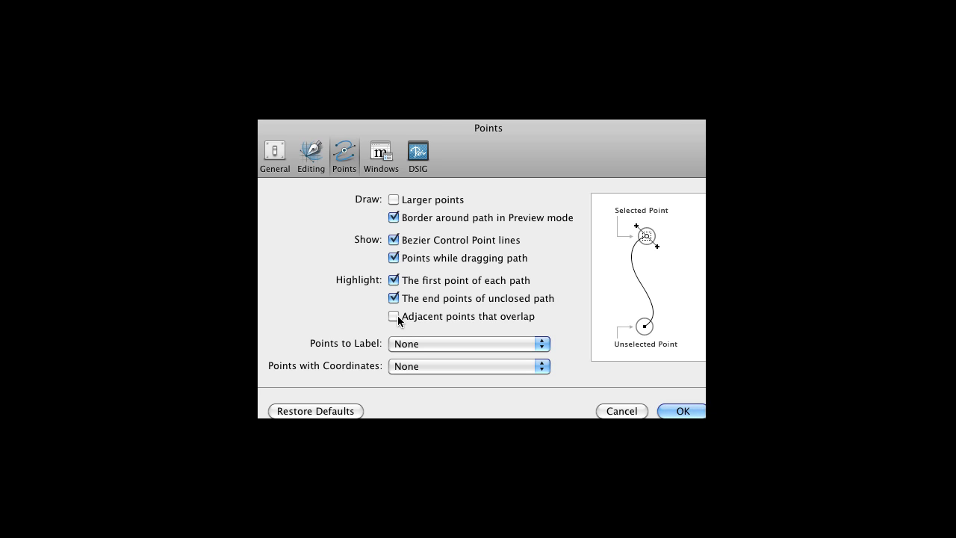
pyautogui.click(398, 315)
pyautogui.click(660, 413)
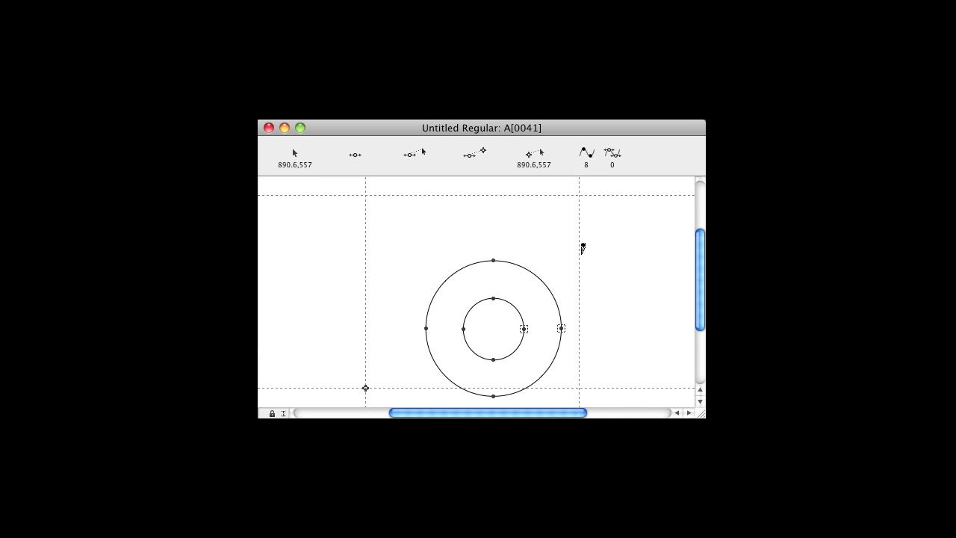
# Cut the outer circle through its uppermost point with the Knife tool and merge the two overlapping points back together
pyautogui.moveTo(493, 246); pyautogui.dragTo(495, 274)
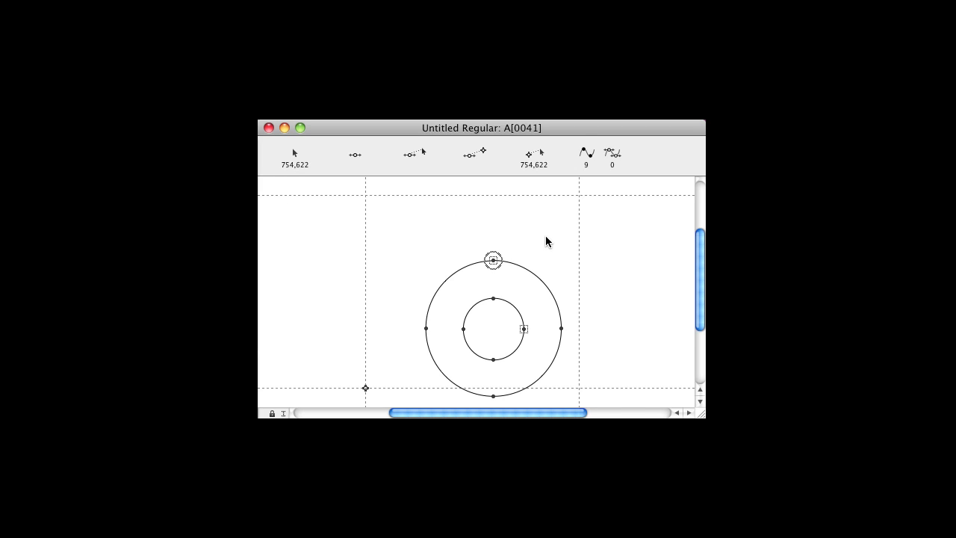
pyautogui.click(494, 262)
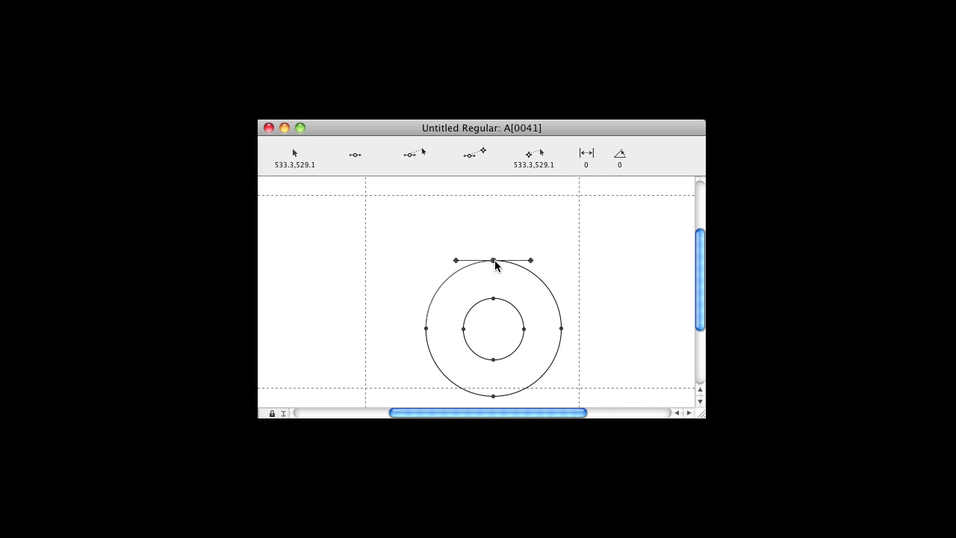
pyautogui.moveTo(494, 262)
pyautogui.mouseDown()
pyautogui.moveTo(454, 241)
pyautogui.moveTo(494, 261)
pyautogui.mouseUp()
pyautogui.click(538, 223)
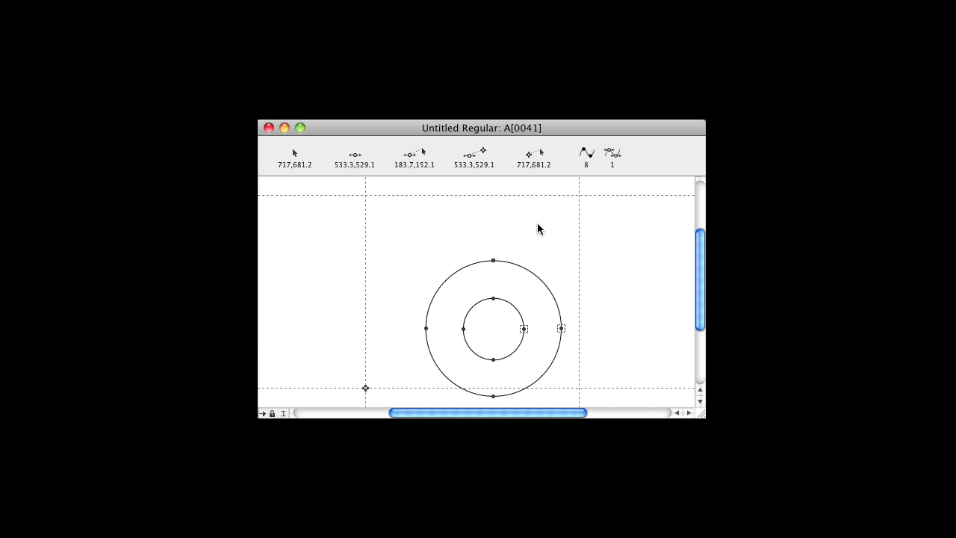
# Select both circles and, in the glyph's contour and fill properties, set the fill tint to 100% and turn off Stroke outline
pyautogui.moveTo(396, 247); pyautogui.dragTo(613, 397)
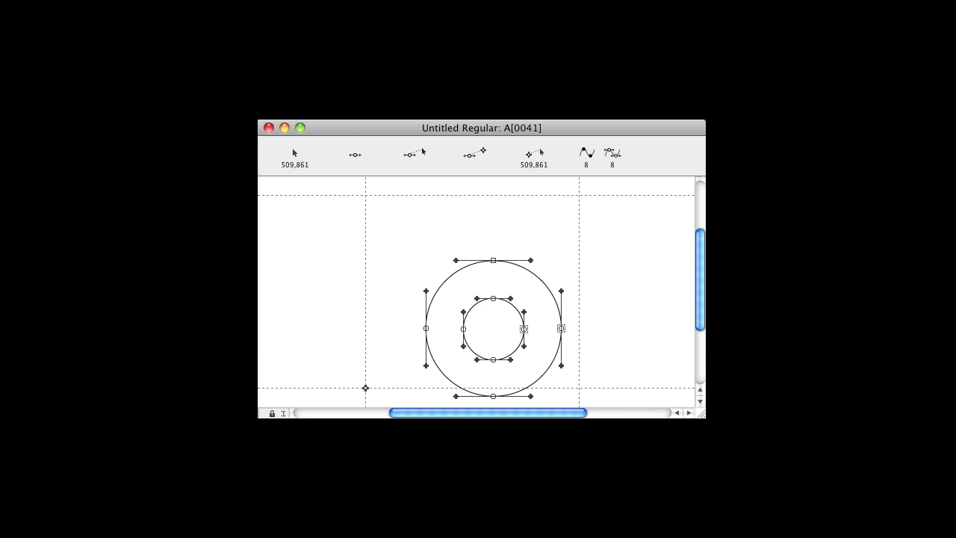
pyautogui.click(404, 109)
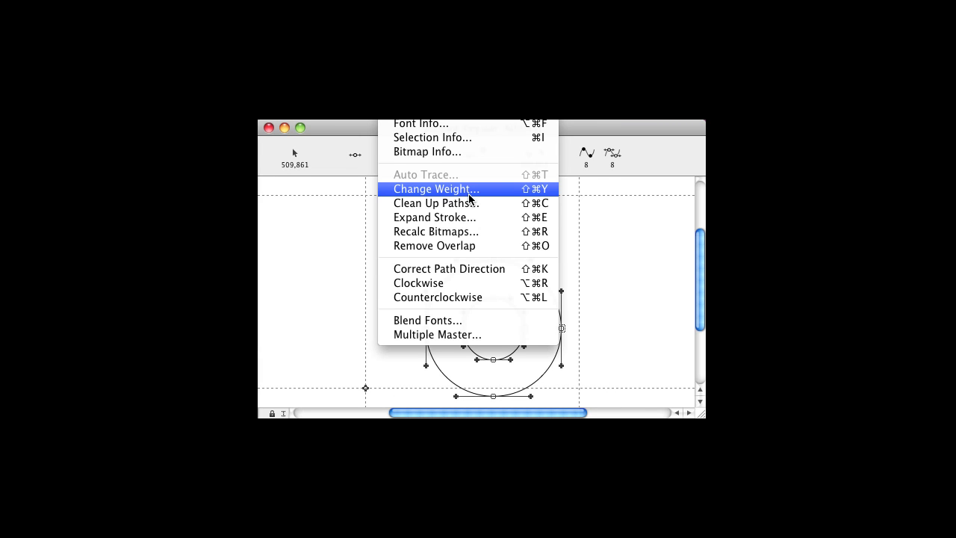
pyautogui.click(438, 137)
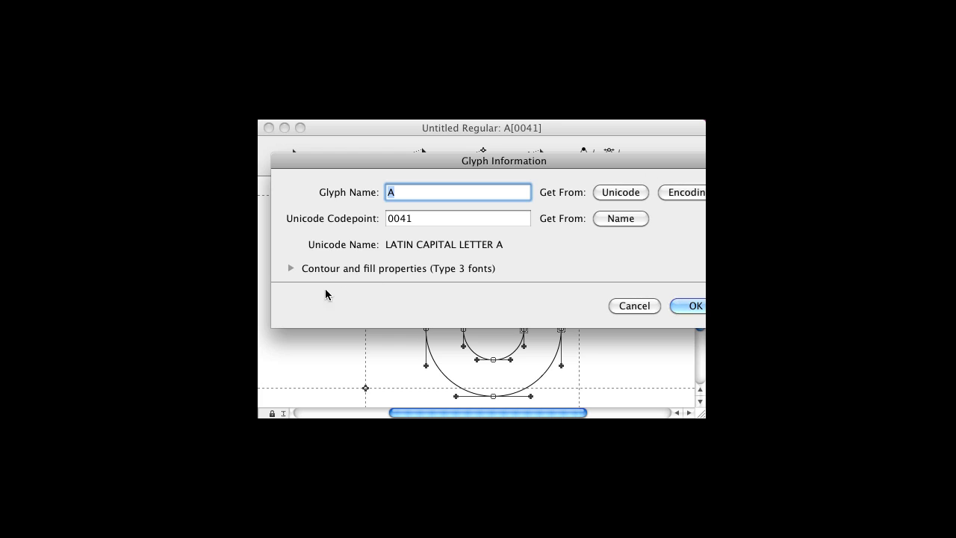
pyautogui.click(291, 268)
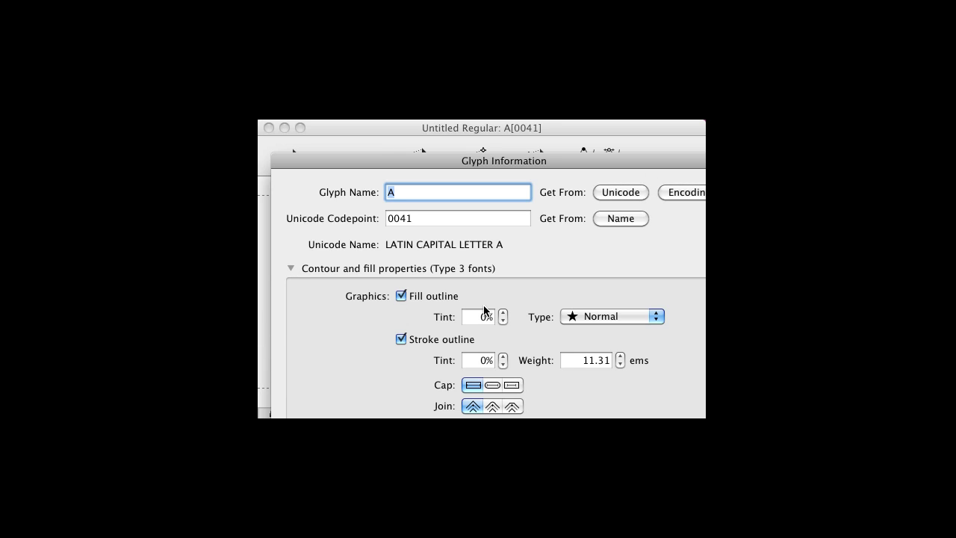
pyautogui.click(487, 316)
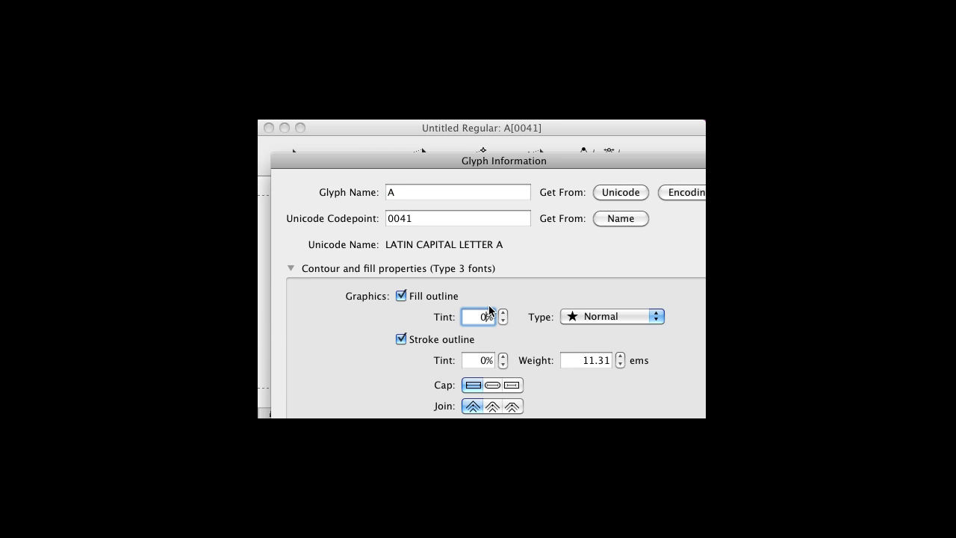
pyautogui.press('BackSpace')
pyautogui.write('100')
pyautogui.click(401, 339)
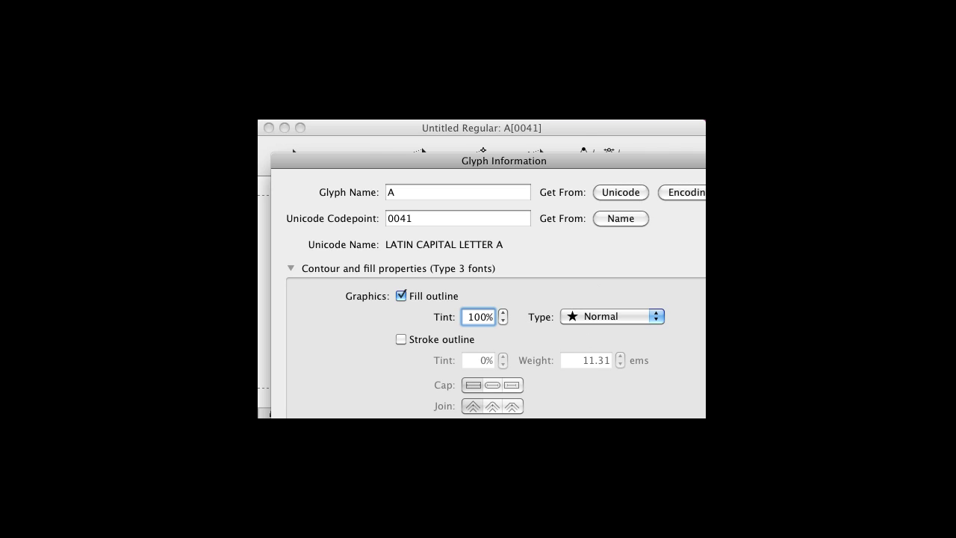
pyautogui.press('Return')
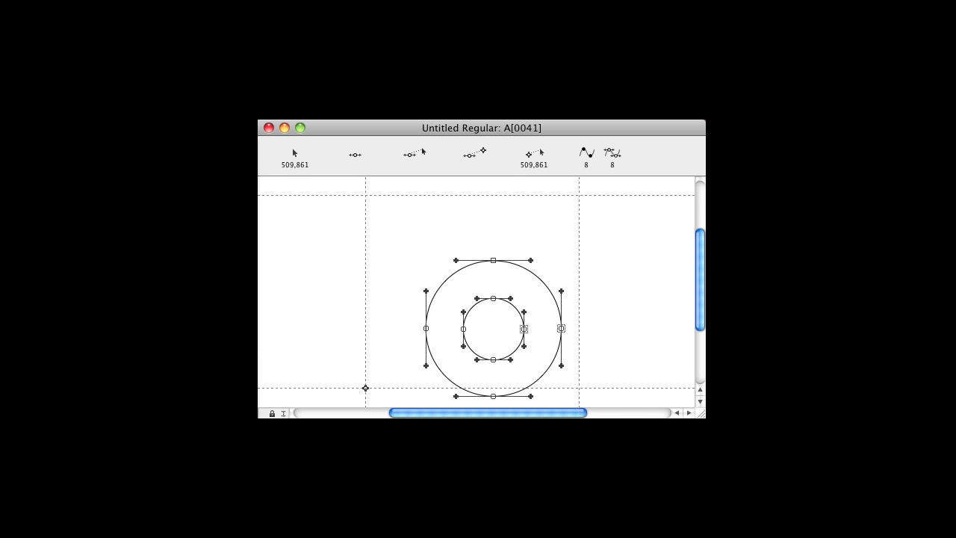
# Deselect the circles and turn on Preview mode to show glyph A filled
pyautogui.click(608, 271)
pyautogui.click(356, 44)
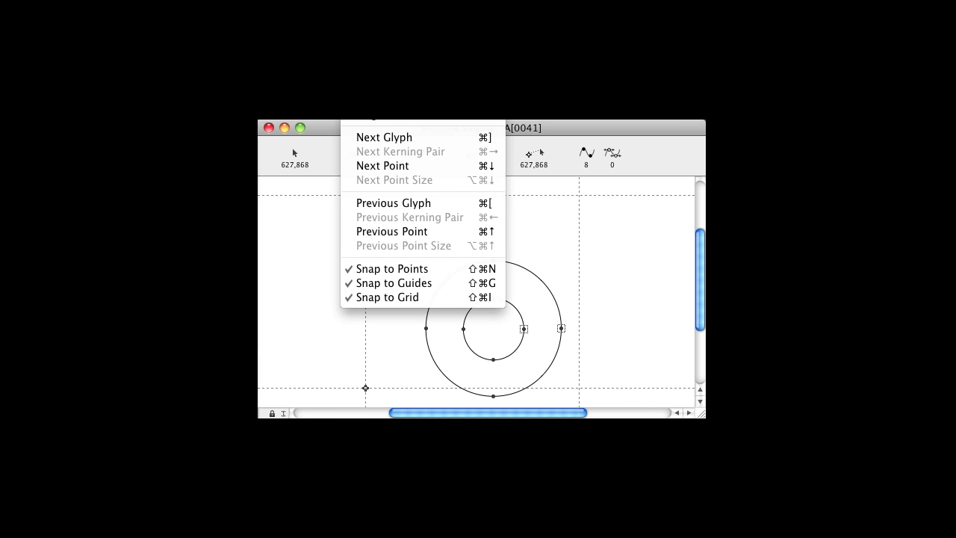
pyautogui.click(381, 63)
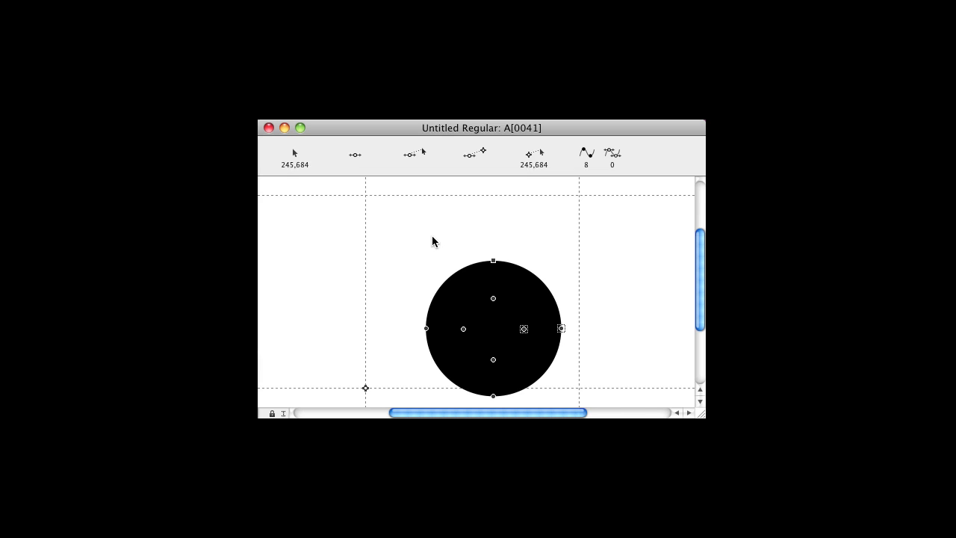
# Select both circles of glyph A and apply Correct Path Direction
pyautogui.moveTo(387, 235); pyautogui.dragTo(592, 407)
pyautogui.click(418, 121)
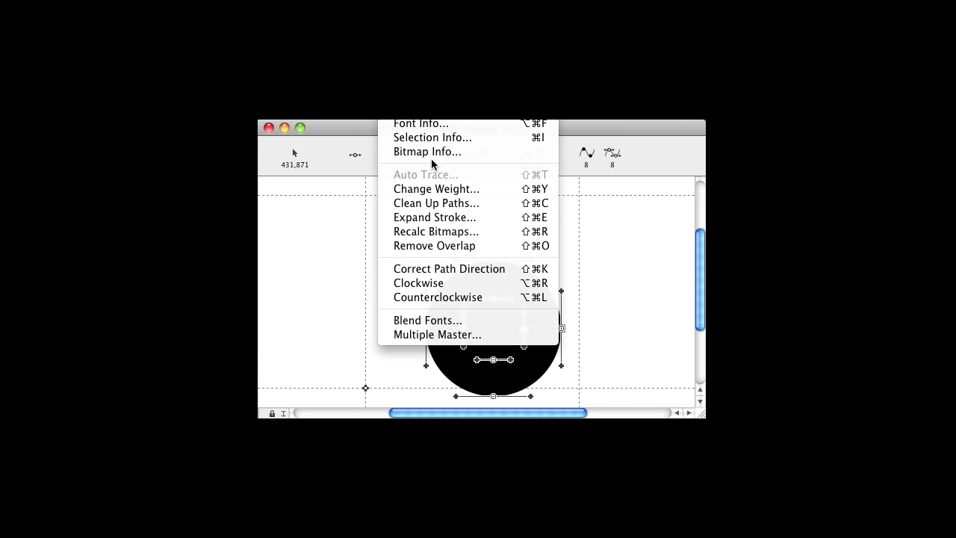
pyautogui.click(466, 269)
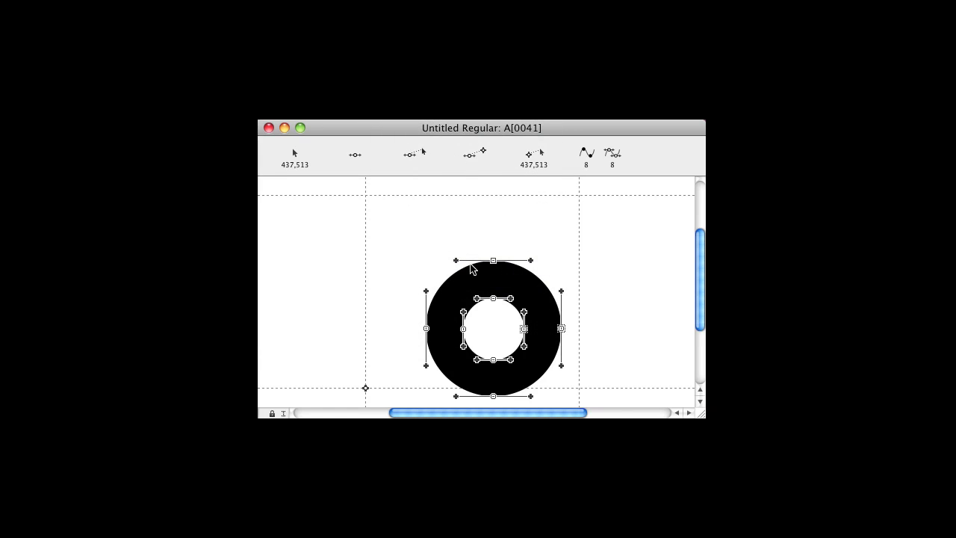
pyautogui.click(484, 225)
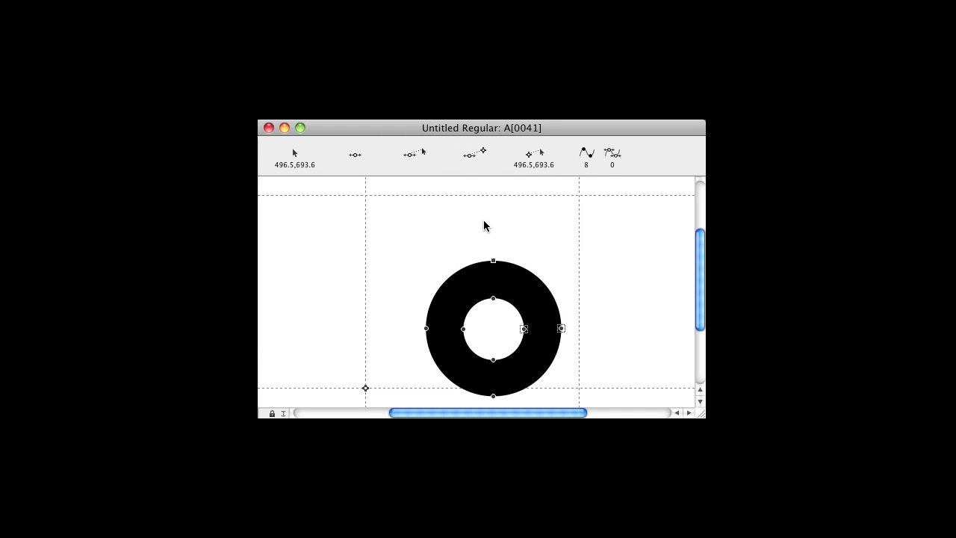
# Check the path direction indicator for the outer and inner circles by selecting the uppermost point of each
pyautogui.click(493, 261)
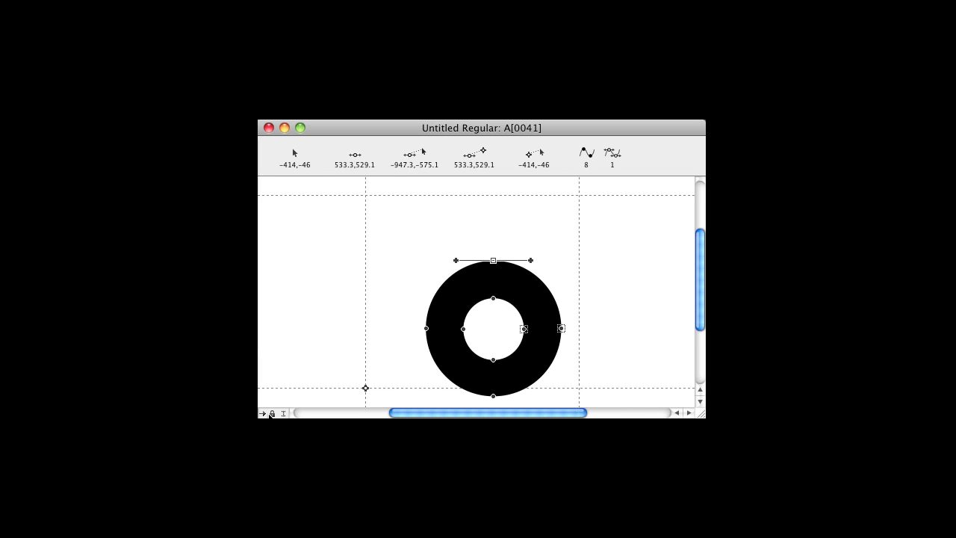
pyautogui.click(554, 217)
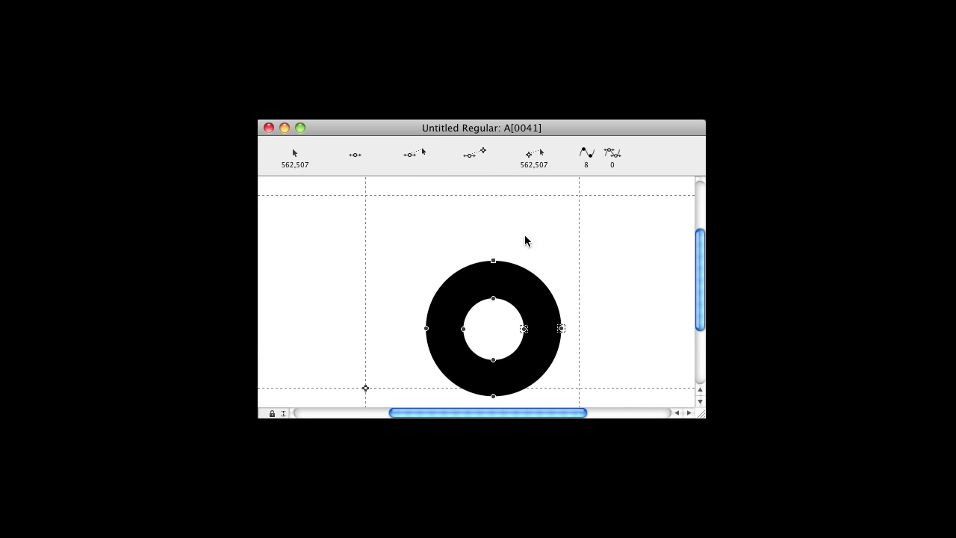
pyautogui.click(494, 300)
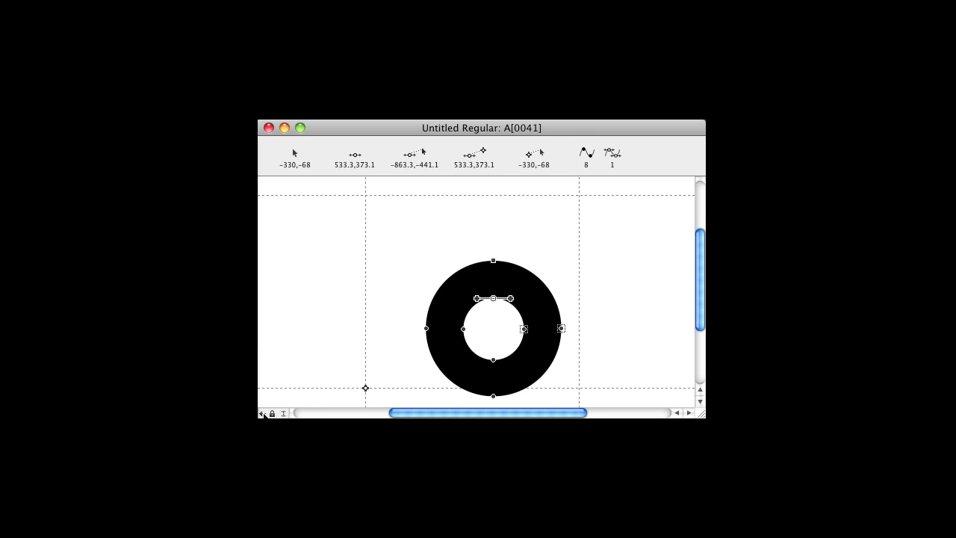
pyautogui.click(561, 261)
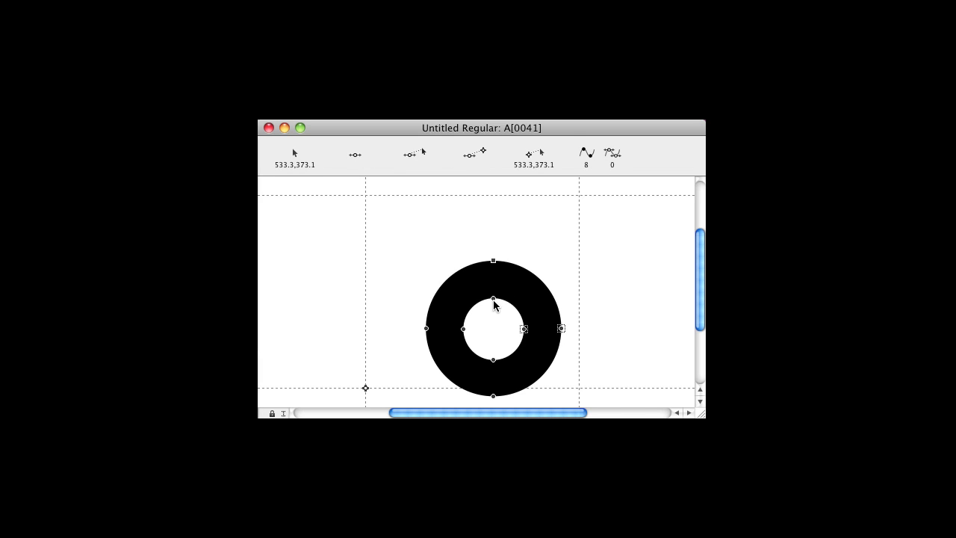
pyautogui.click(493, 298)
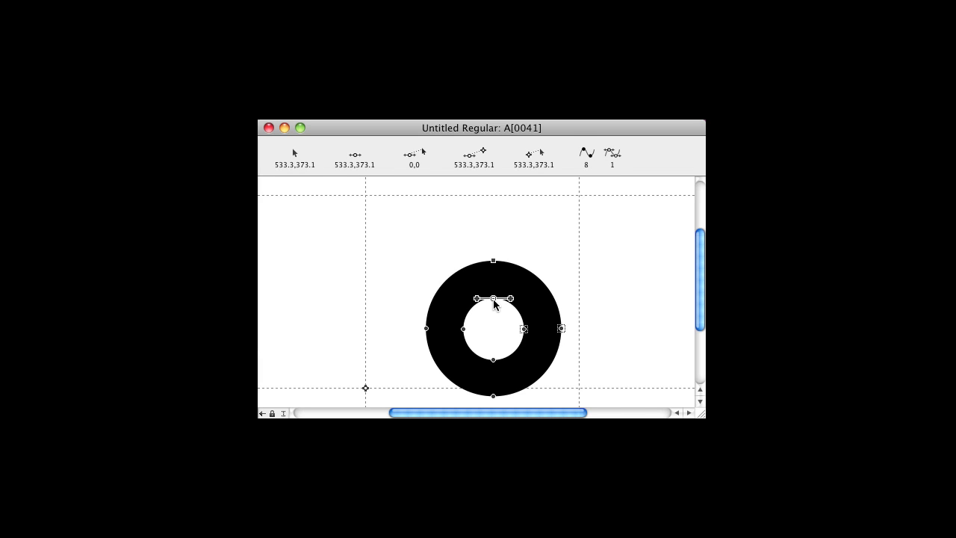
pyautogui.click(531, 220)
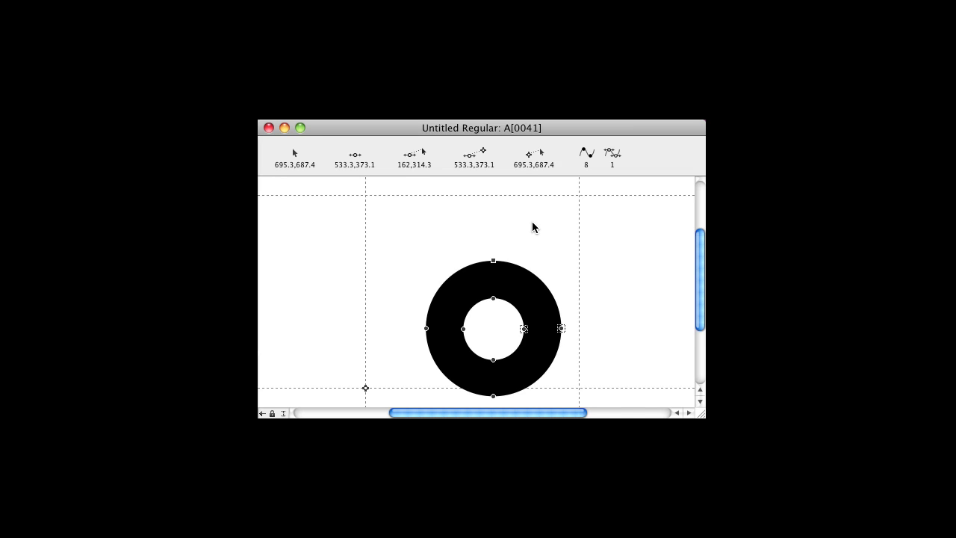